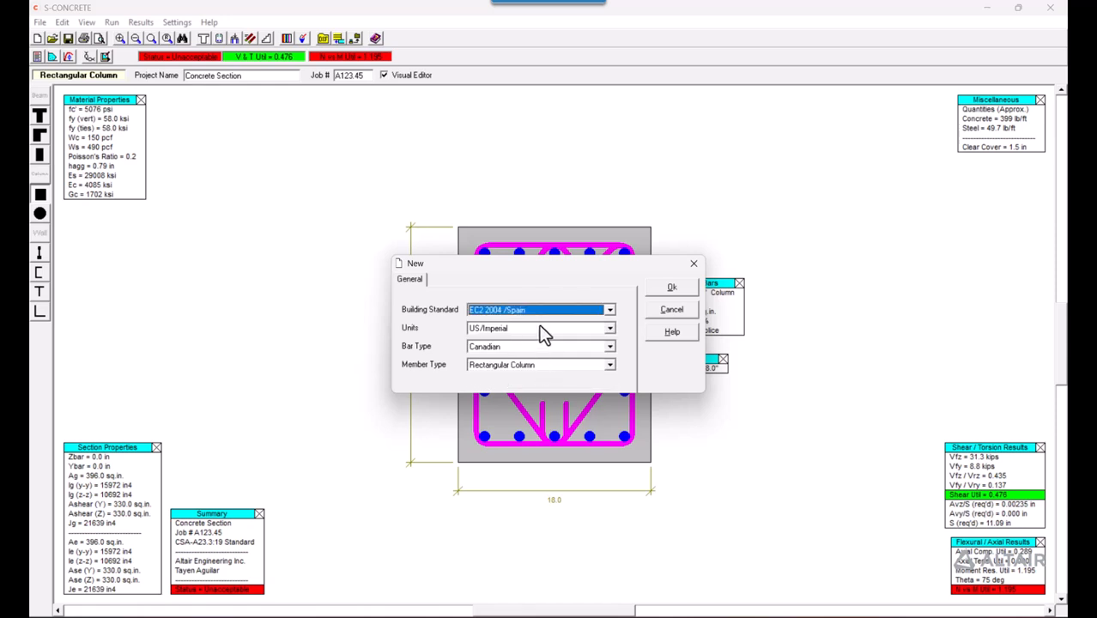
Step: Create a new I-Shape wall section using metric units and European bars
click(538, 326)
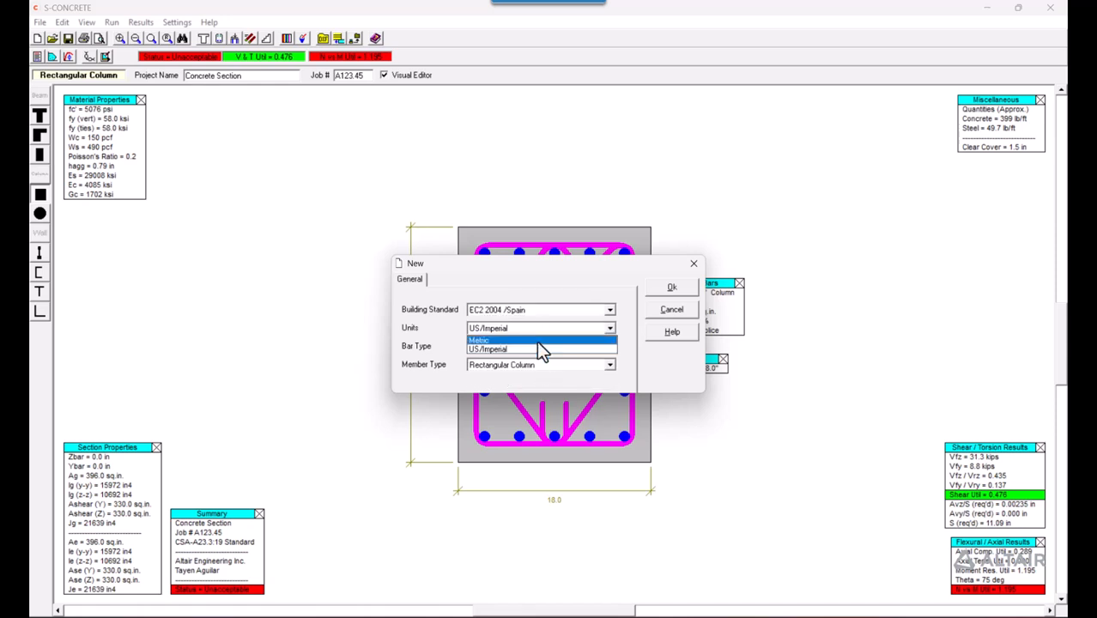
click(537, 340)
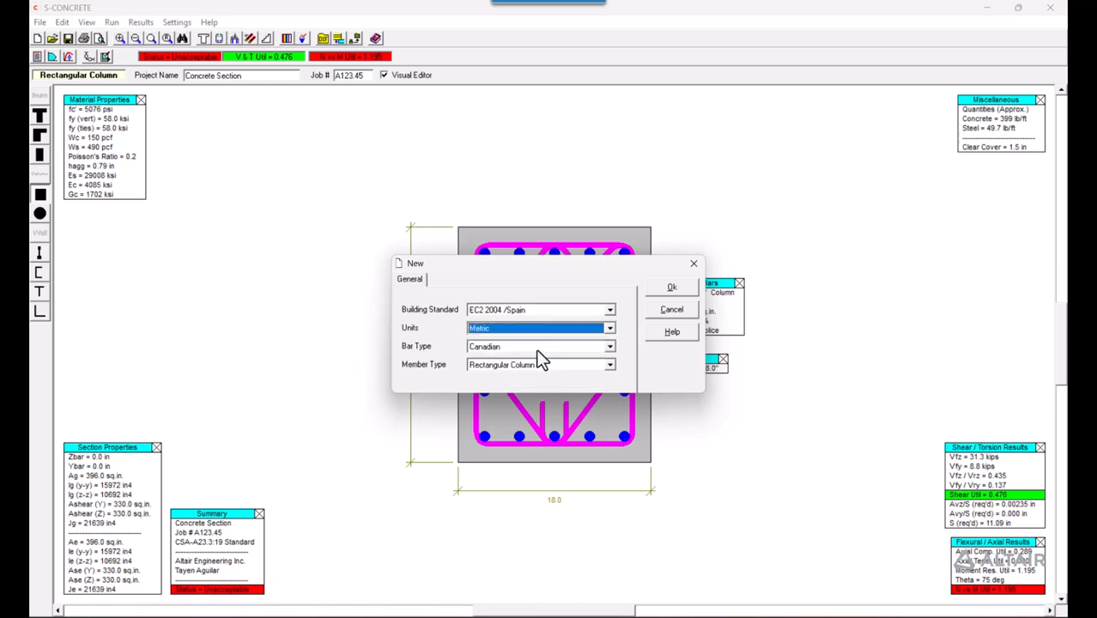
click(537, 348)
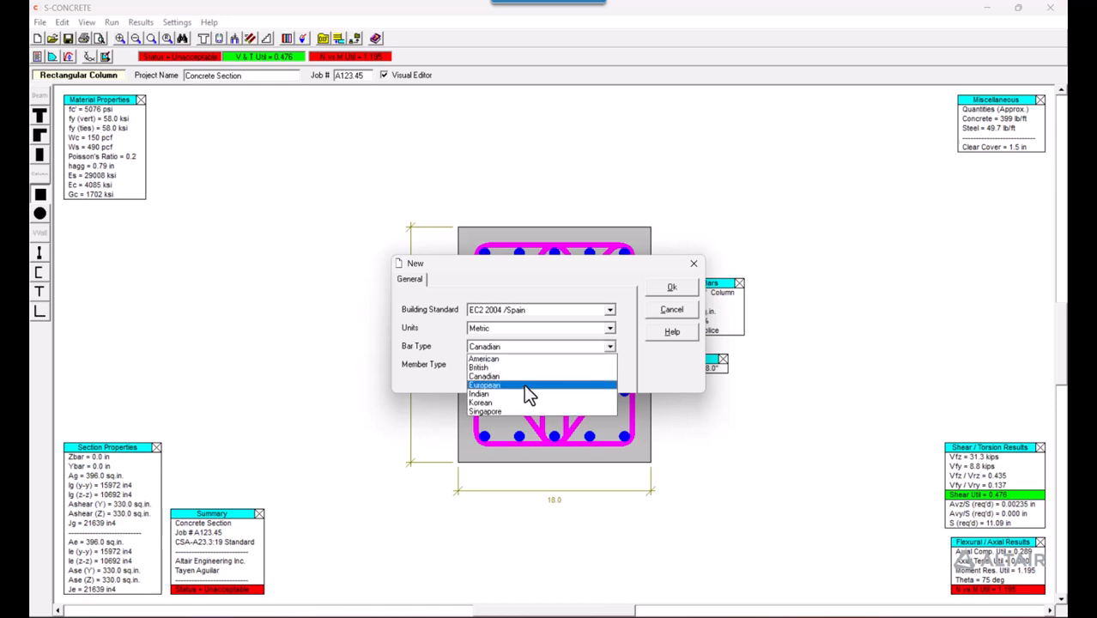
click(526, 386)
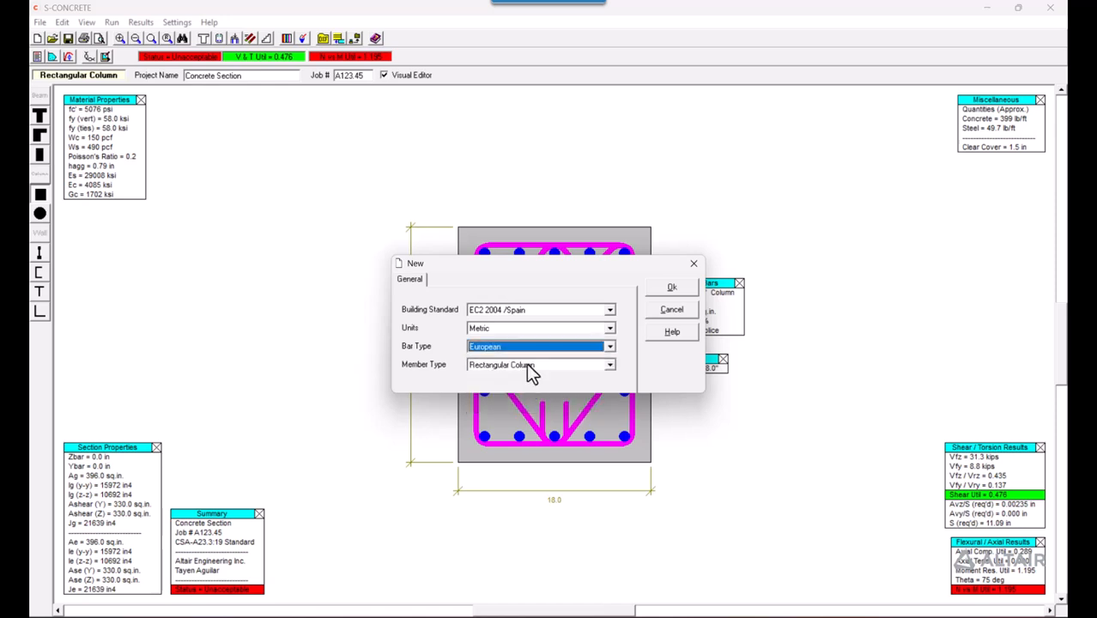
click(529, 367)
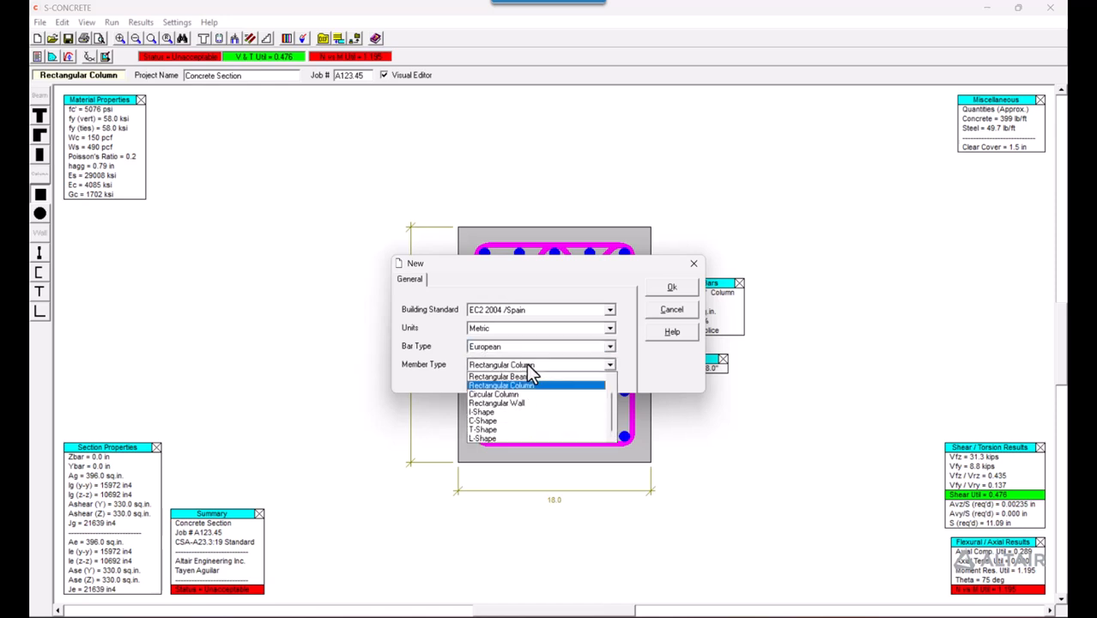
click(528, 407)
click(670, 288)
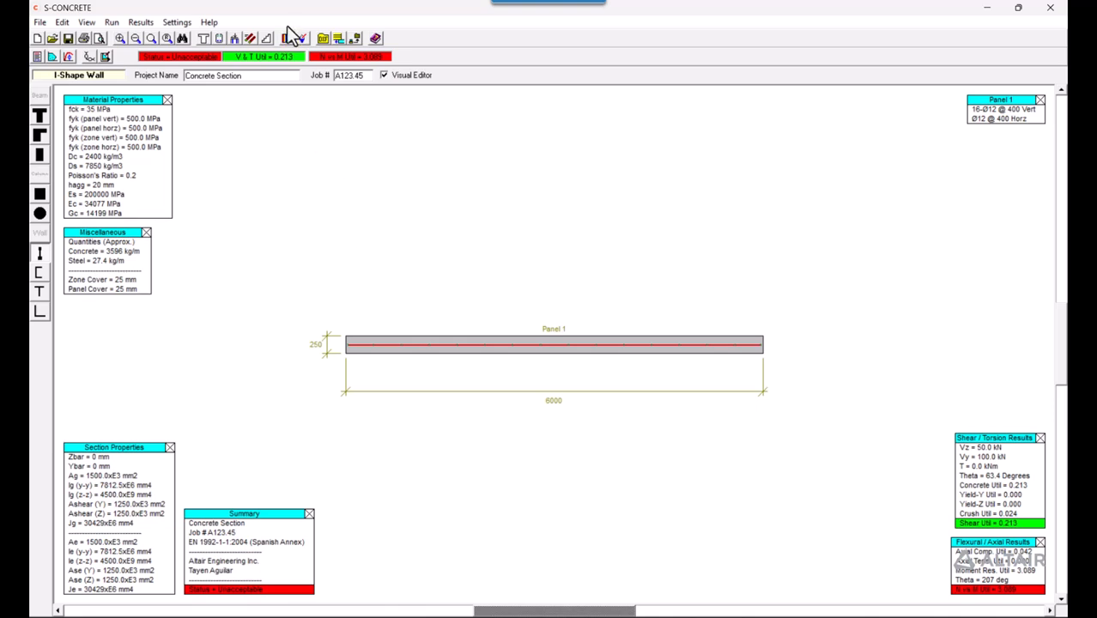
Step: Set the factored moments of load 1 to My 1000 kNm and Mz -3500 kNm
click(237, 41)
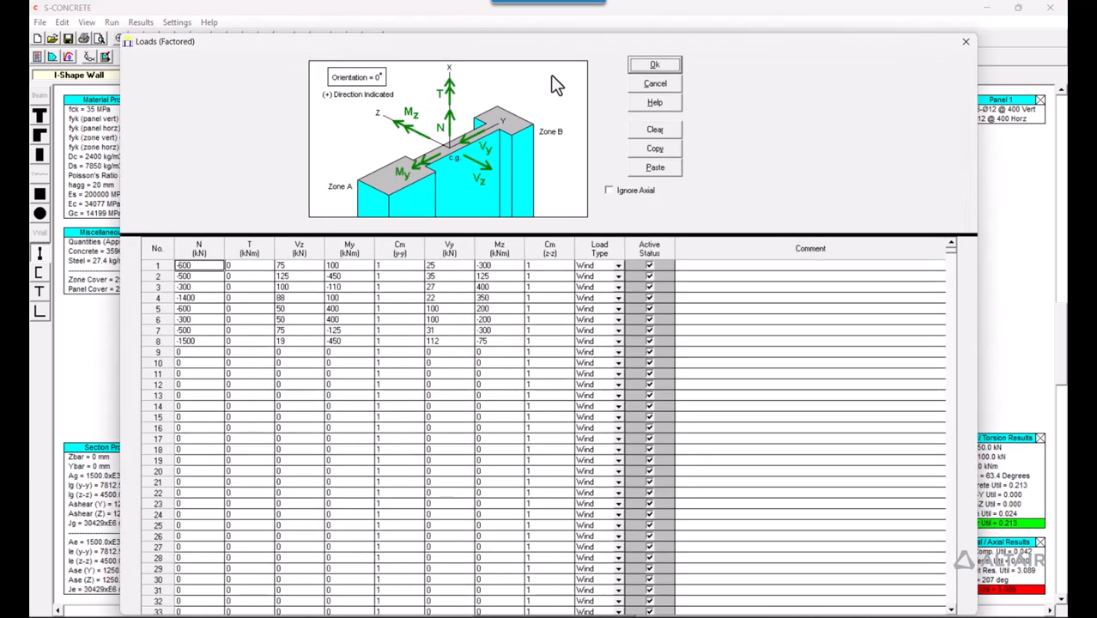
drag(549, 49, 562, 40)
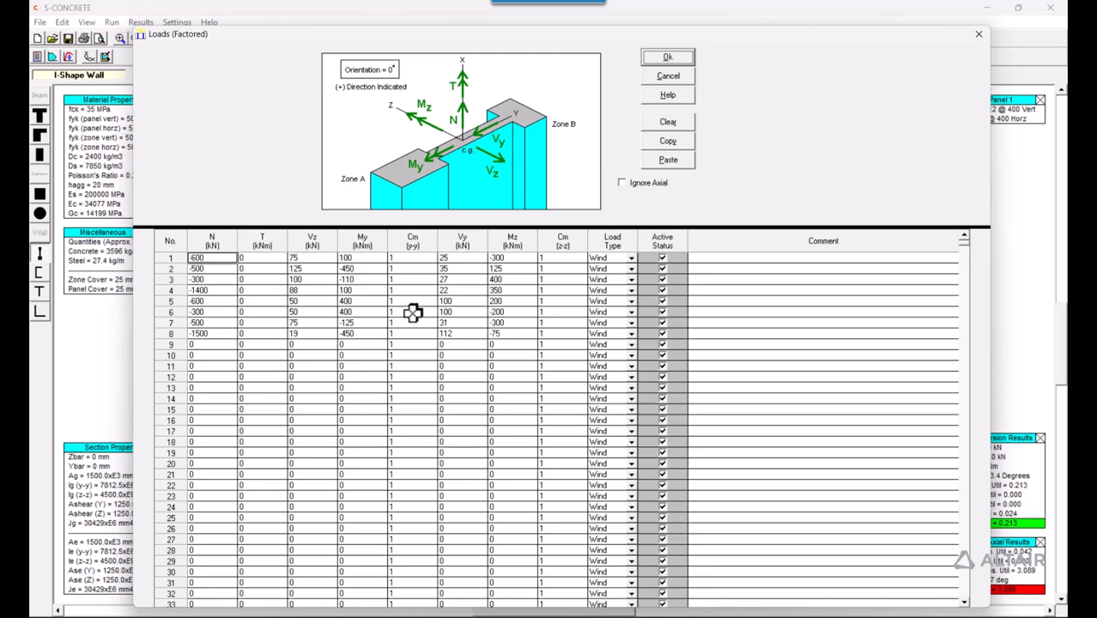
click(362, 258)
click(361, 260)
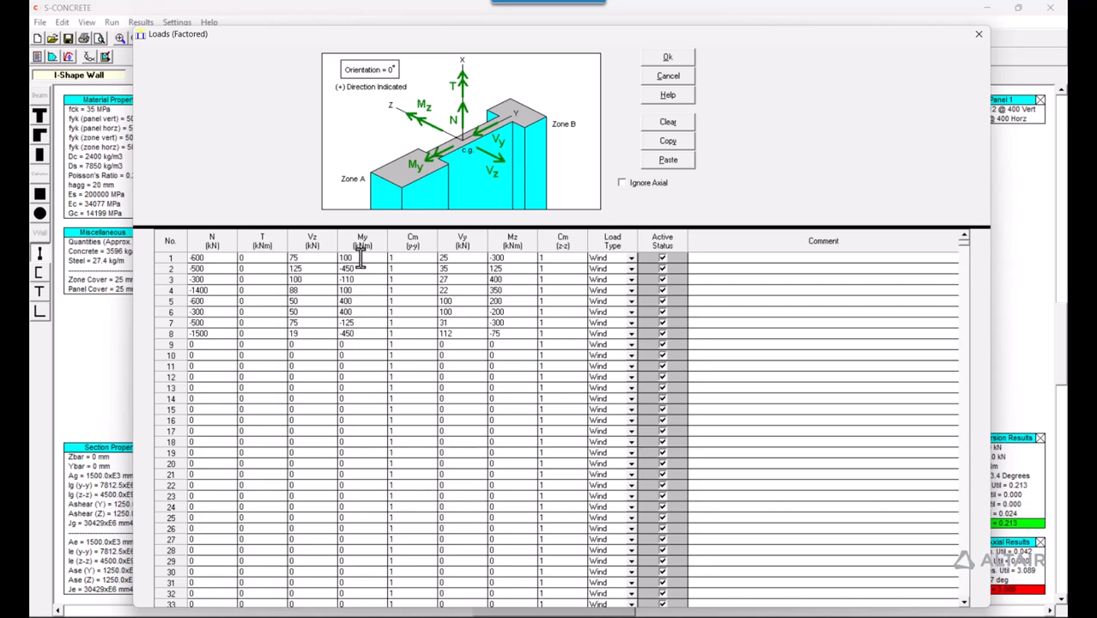
text(0)
click(505, 258)
click(495, 259)
text(5)
click(365, 259)
click(522, 258)
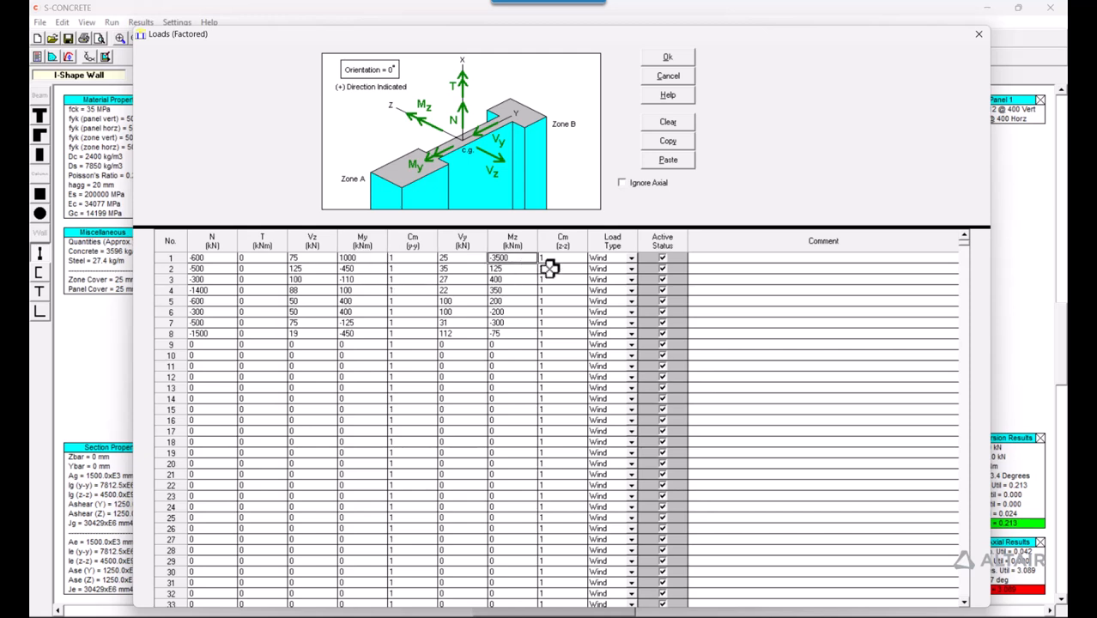
click(678, 60)
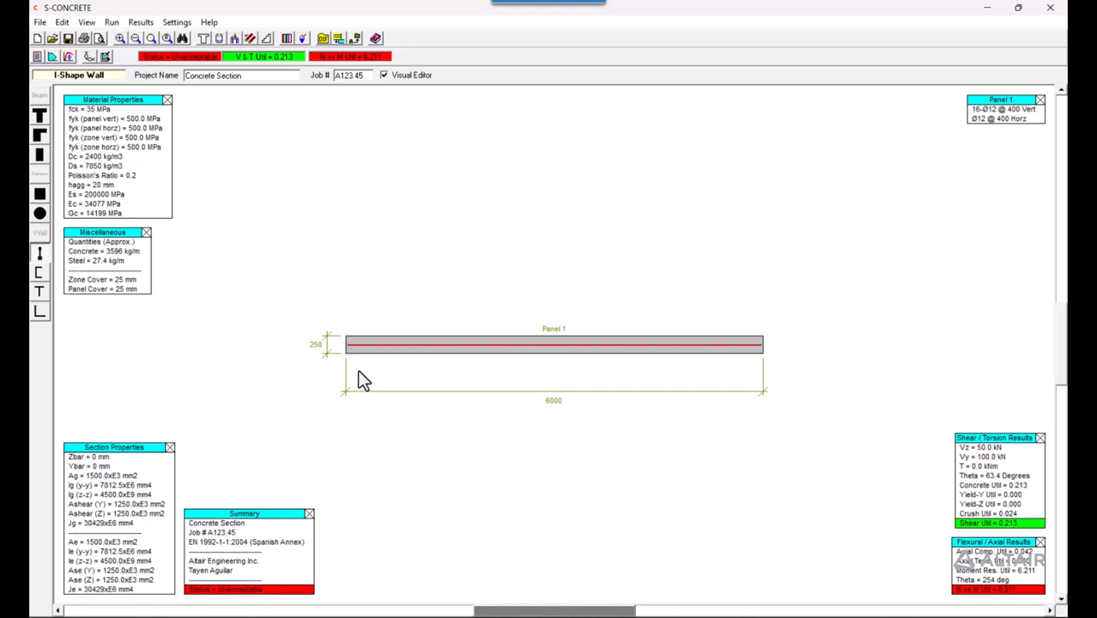
Step: Set the wall section's length L1 to 4000 mm and its orientation to 90 degrees
click(205, 40)
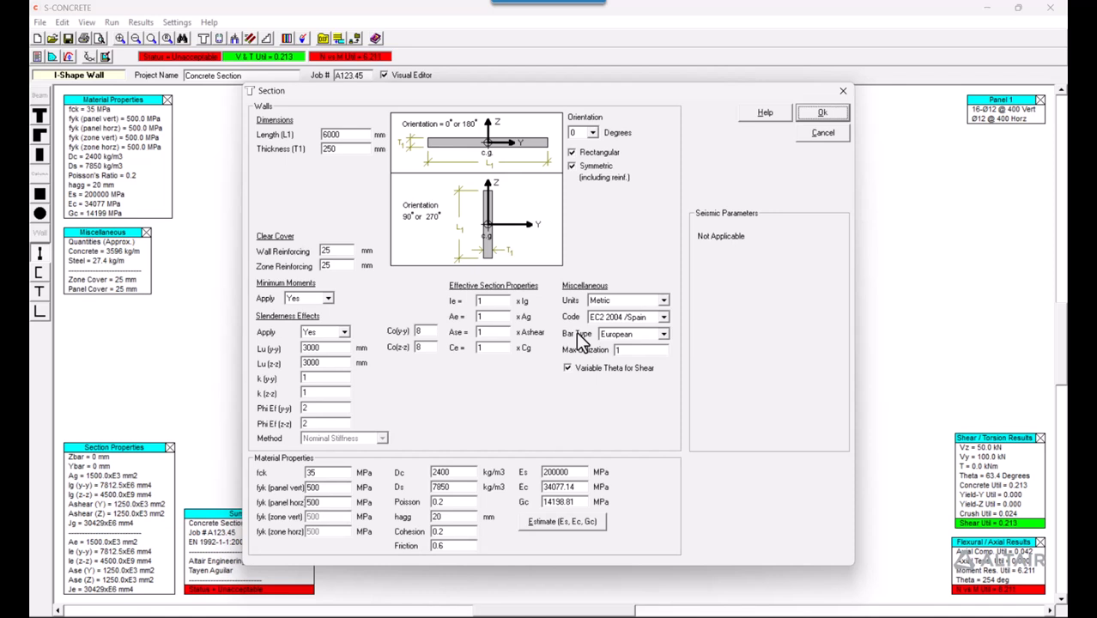
double_click(348, 134)
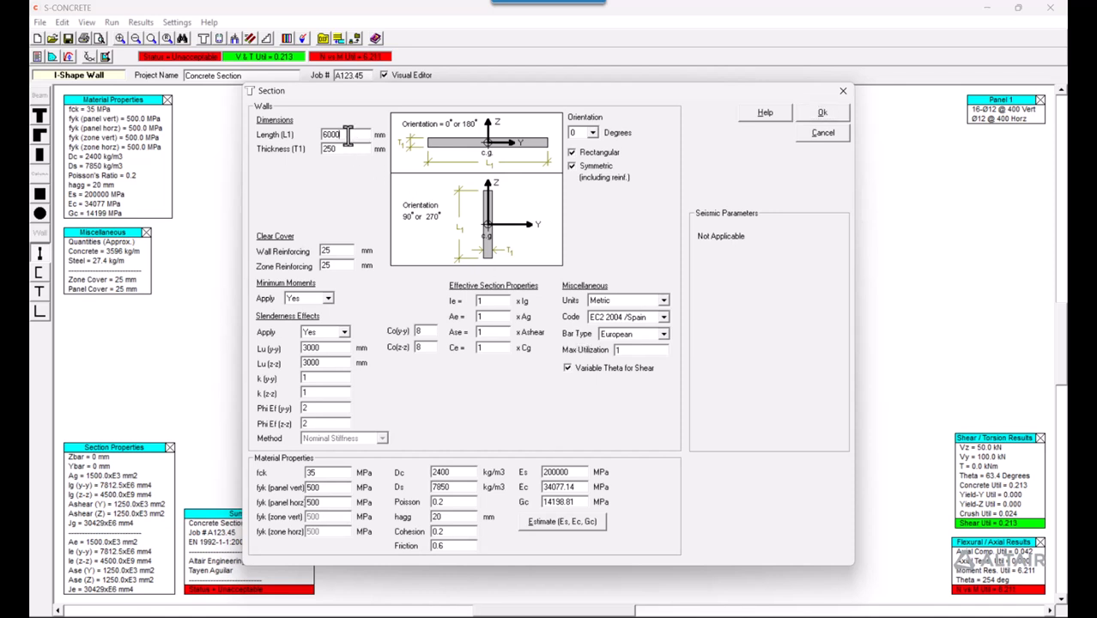
text(4000)
click(592, 134)
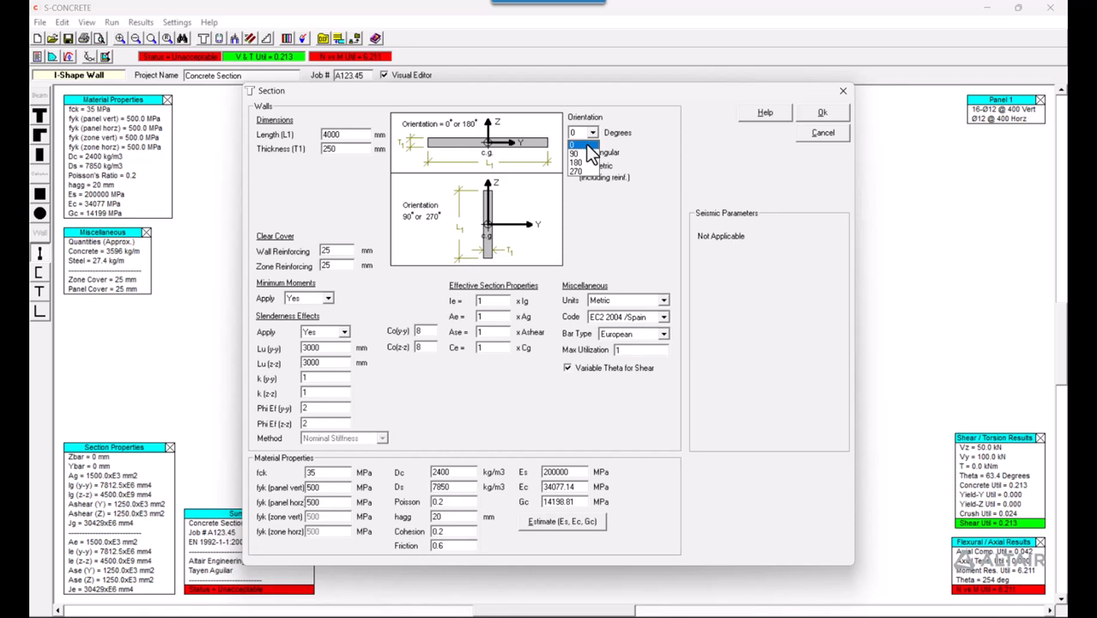
click(584, 153)
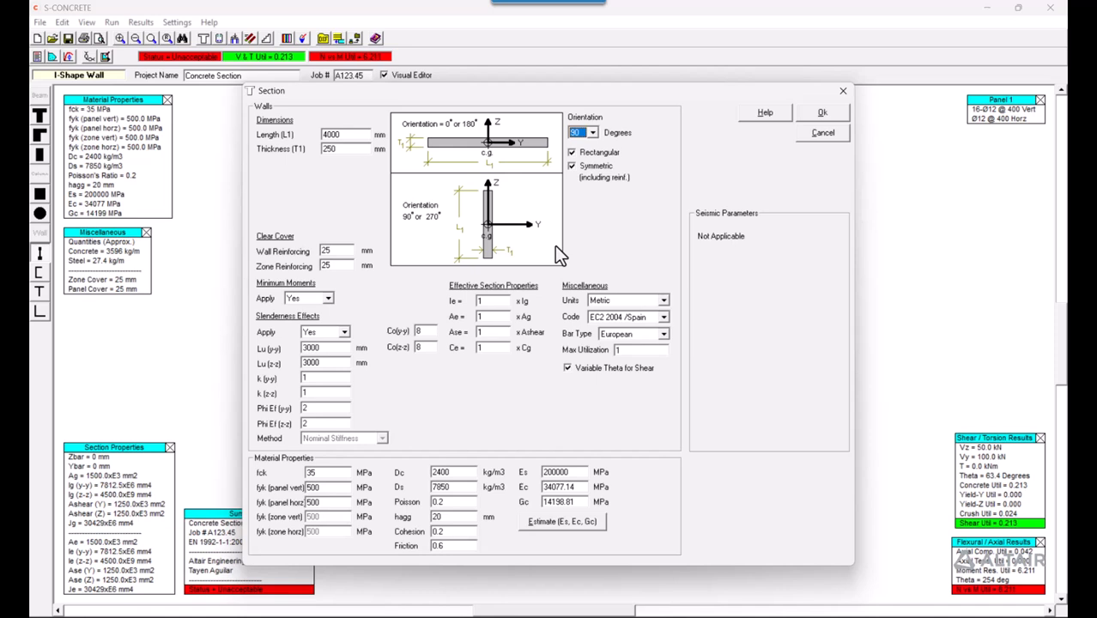
Step: Turn off the Rectangular option so the wall has end zones, and apply the section changes
click(573, 154)
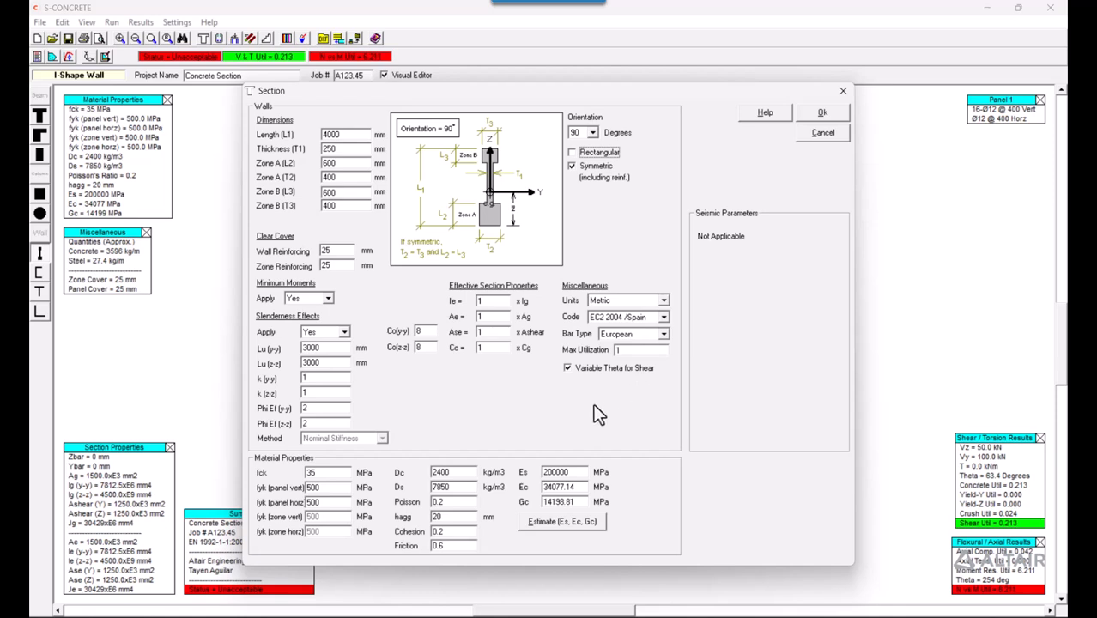
click(338, 474)
click(815, 115)
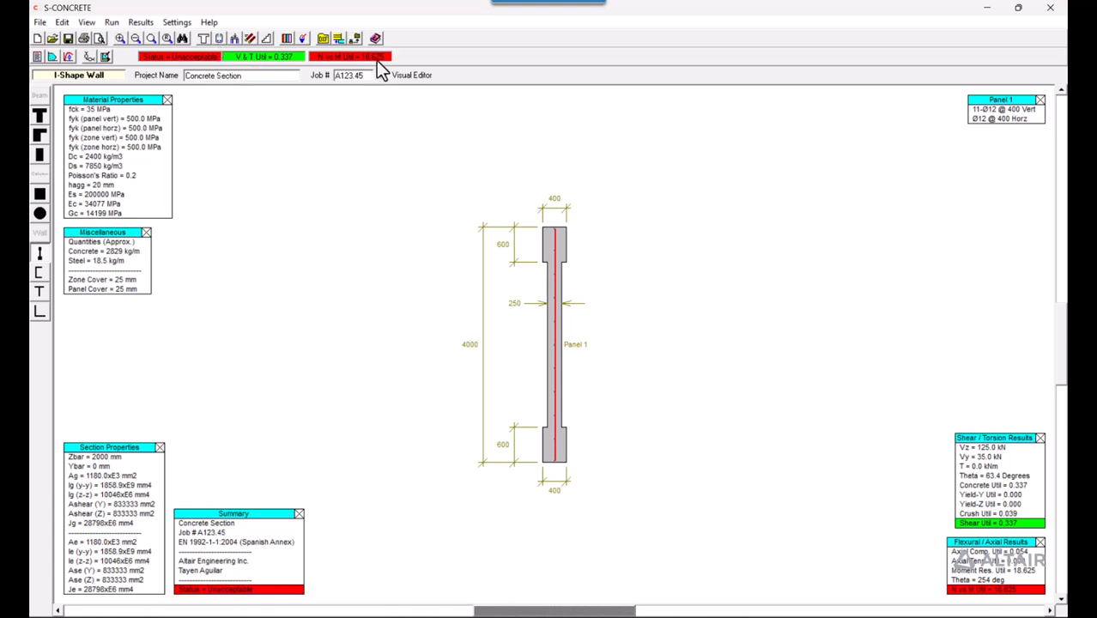
Step: Activate the Zone A reinforcing and apply the reduced maximum link spacing requirement of EC2 Clause 9.5.3(4)
click(218, 39)
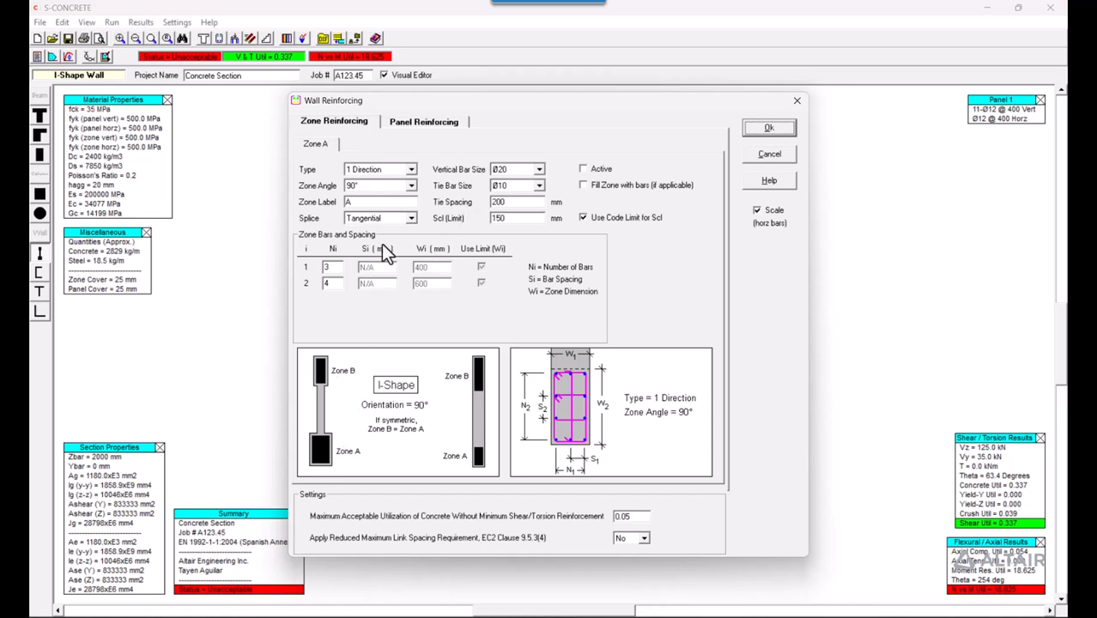
click(425, 123)
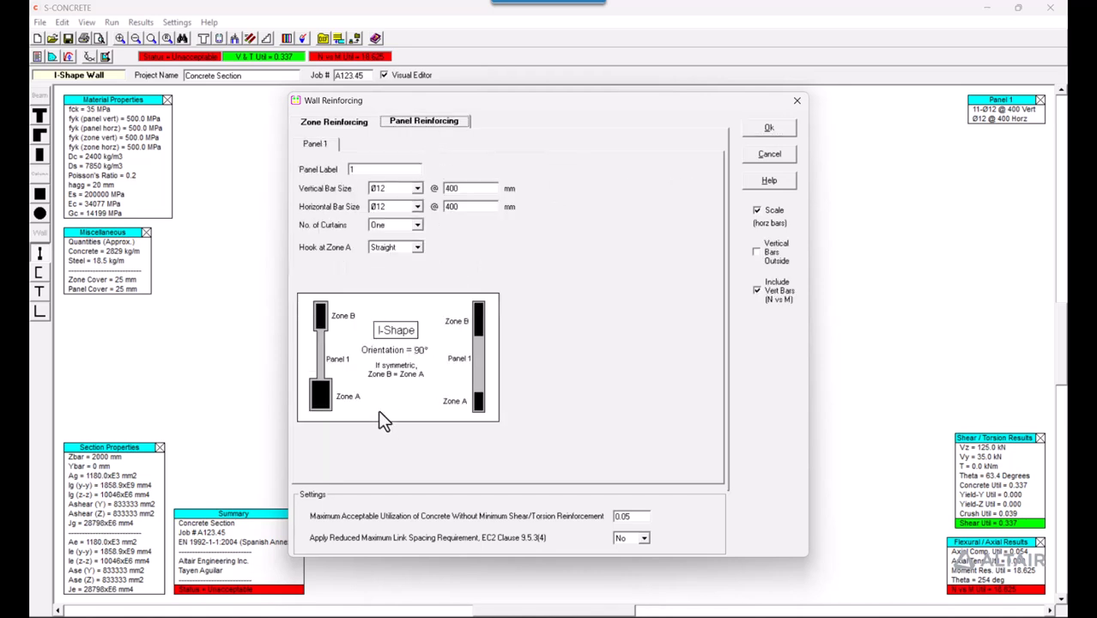
click(332, 123)
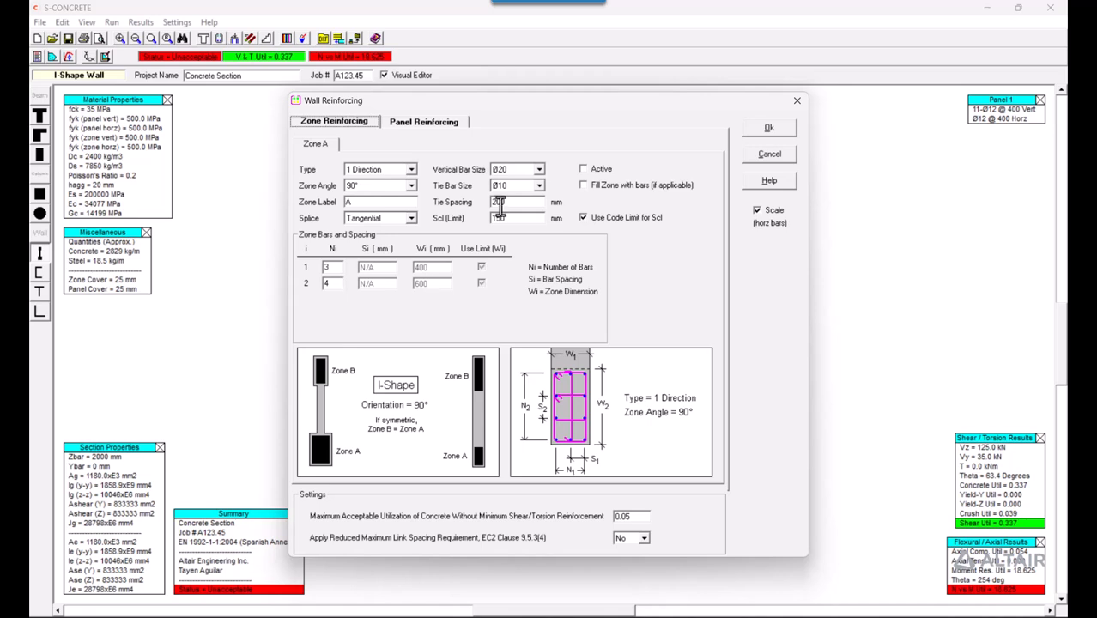
click(582, 170)
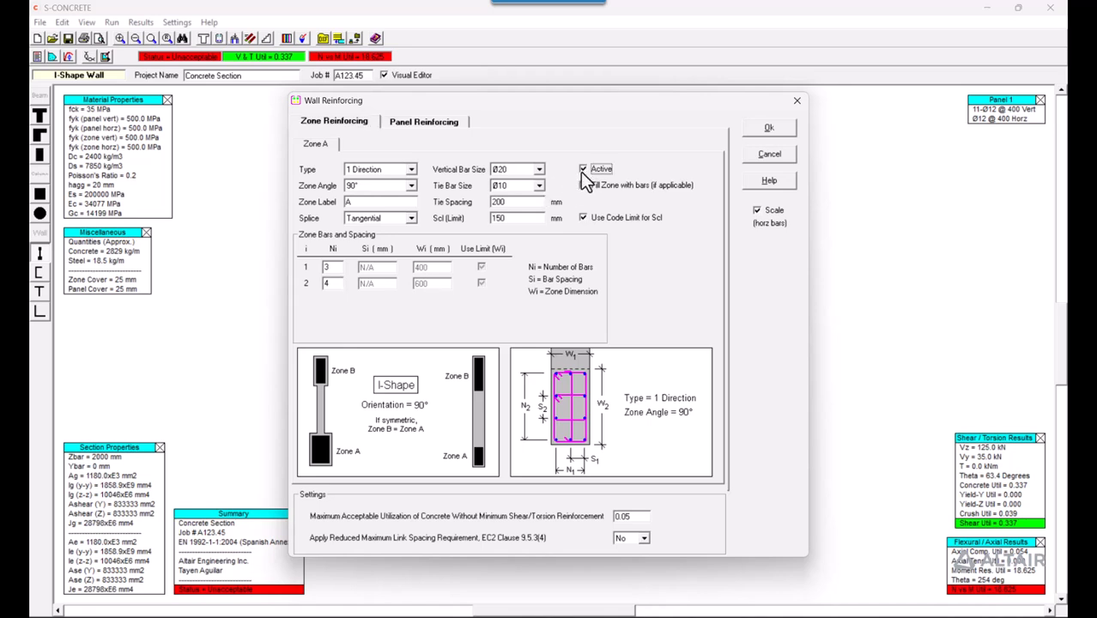
click(410, 186)
click(411, 186)
click(525, 169)
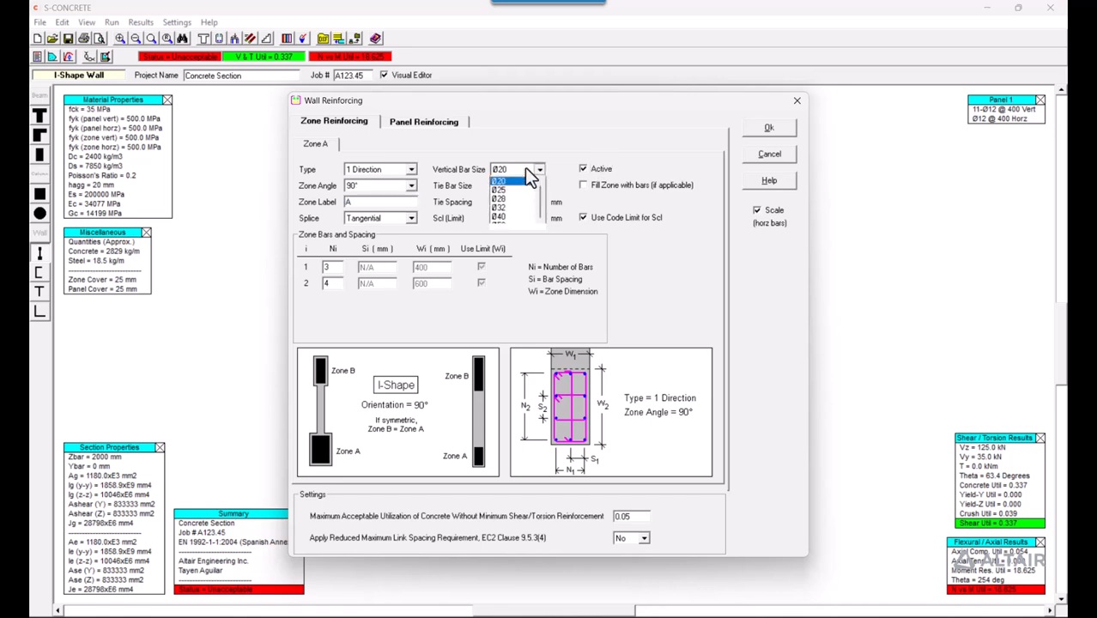
click(527, 171)
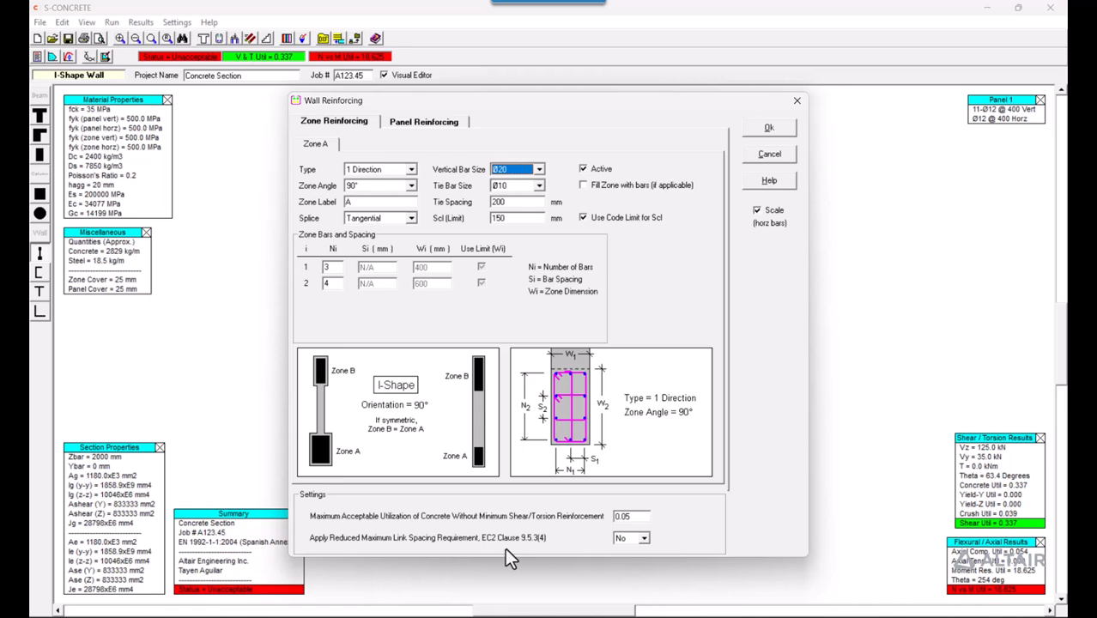
click(624, 541)
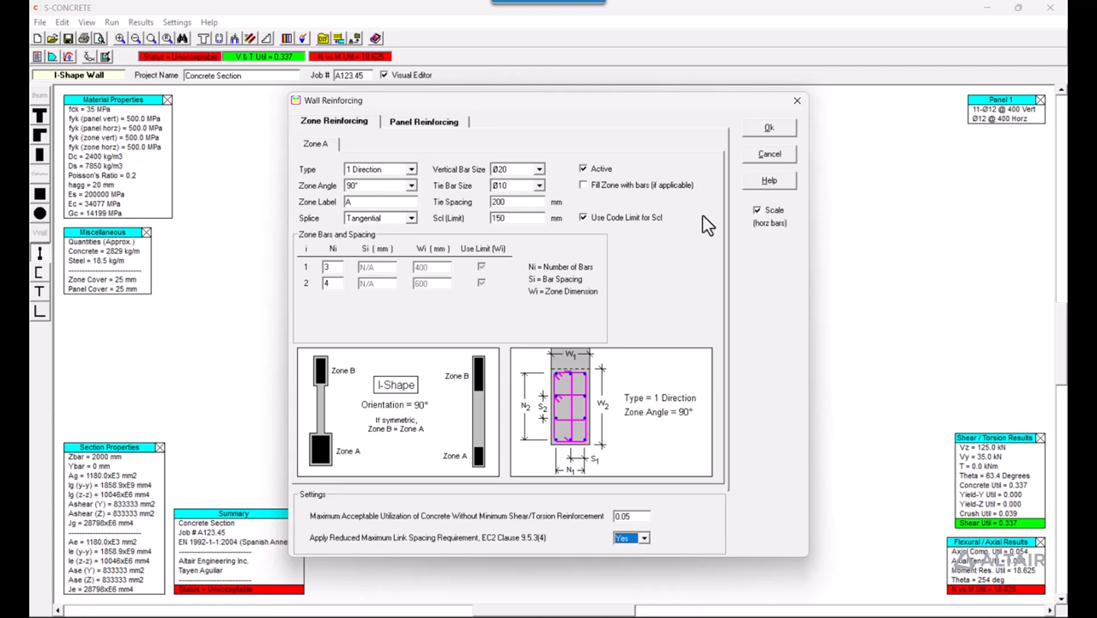
click(758, 132)
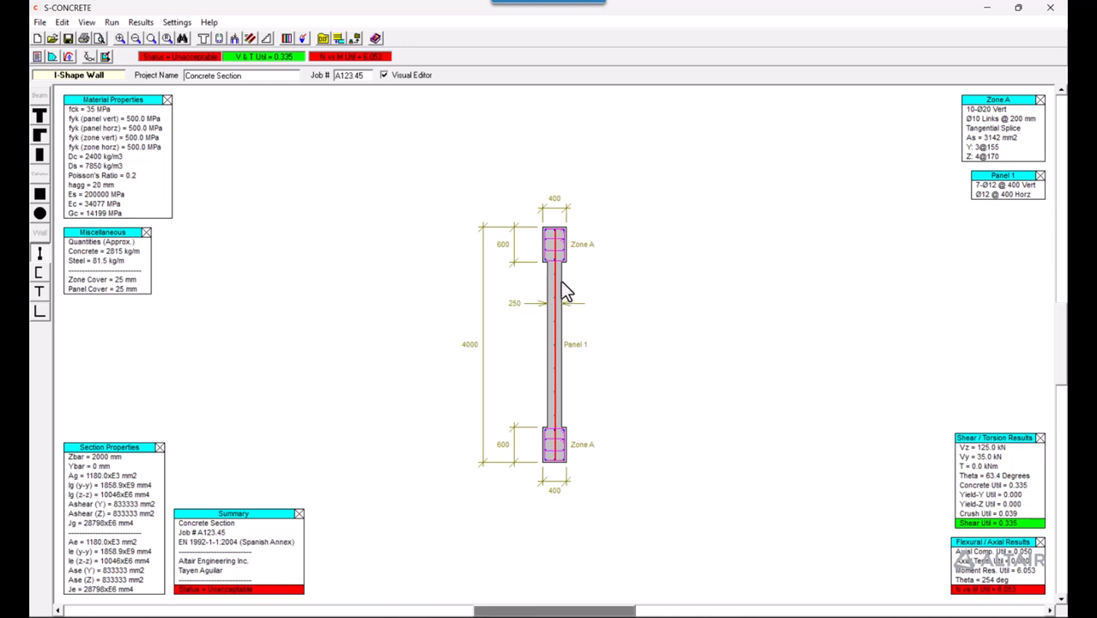
Step: Open the results report and highlight the Spanish National Annex reference under the European building standards
click(383, 74)
click(140, 23)
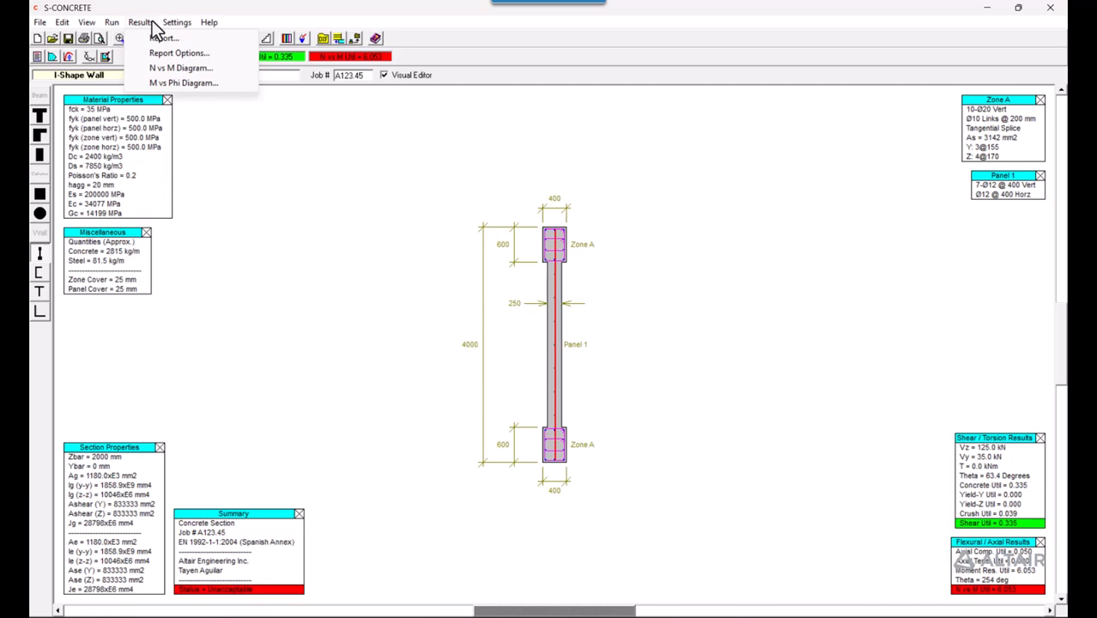
click(156, 37)
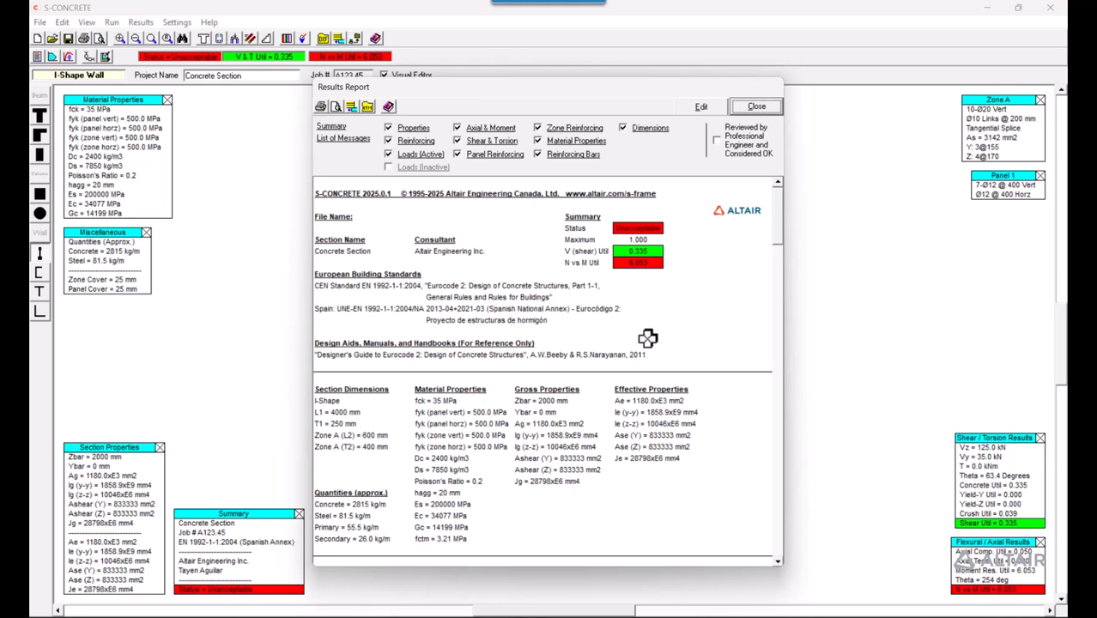
drag(615, 331, 425, 285)
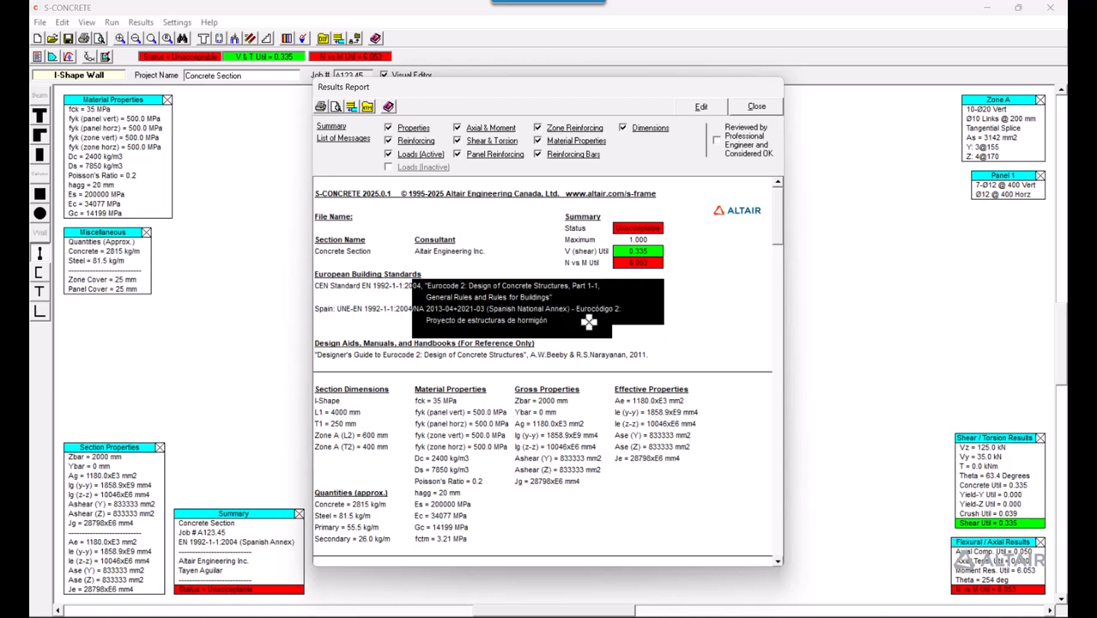
click(591, 327)
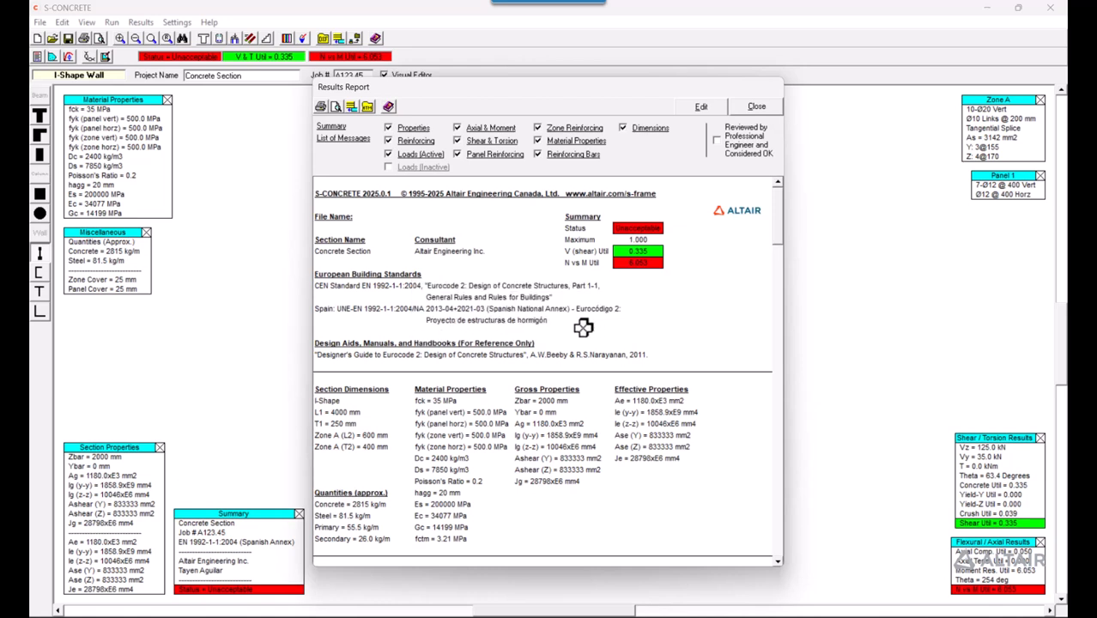
drag(583, 327, 416, 306)
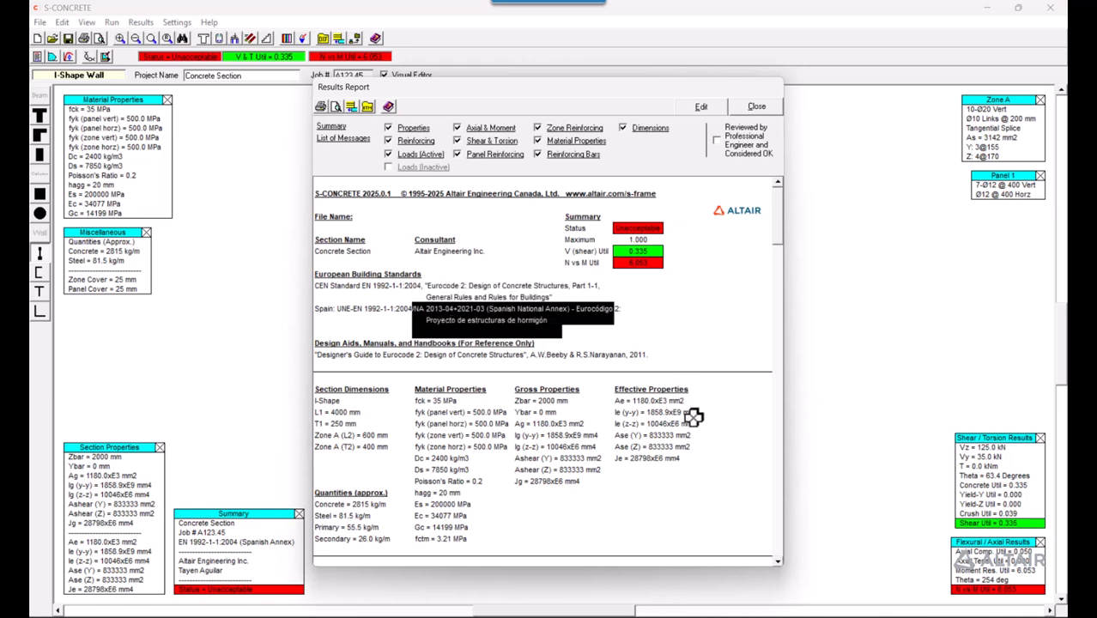
Step: Review the report's properties, loads and utilization results, and highlight the Panel 1 reinforcing checks
scroll(696, 416, down, 3)
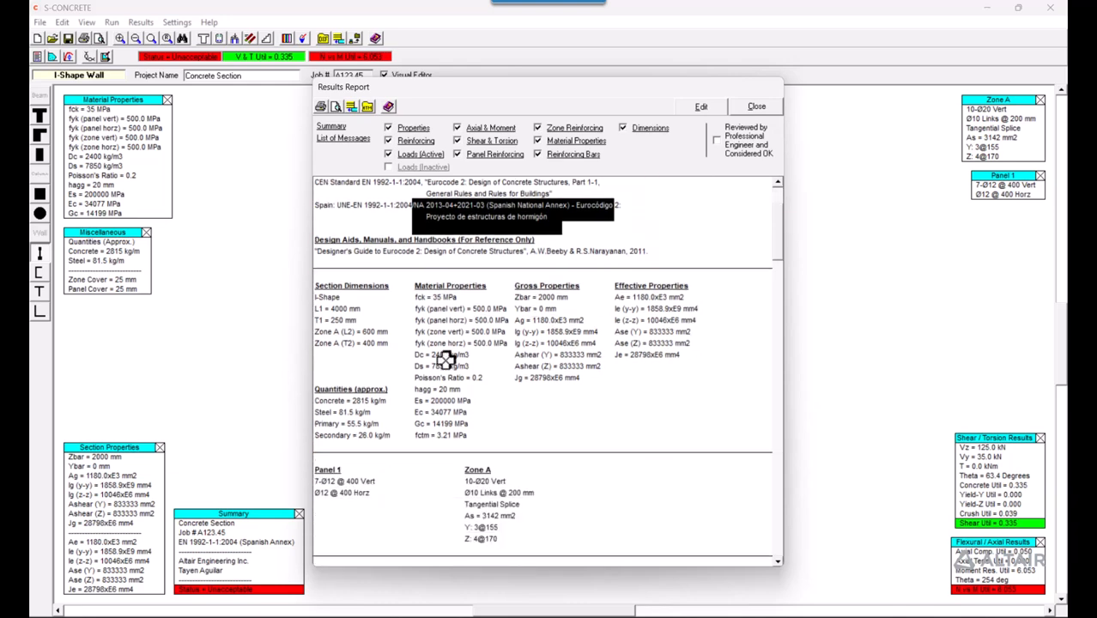
scroll(599, 367, down, 10)
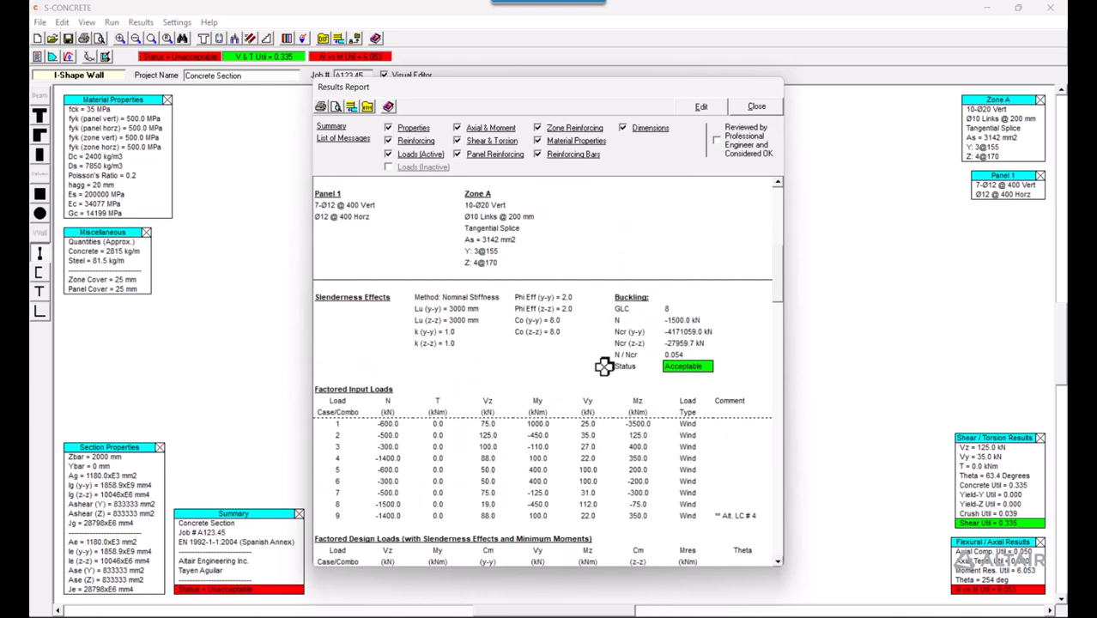
scroll(605, 366, down, 10)
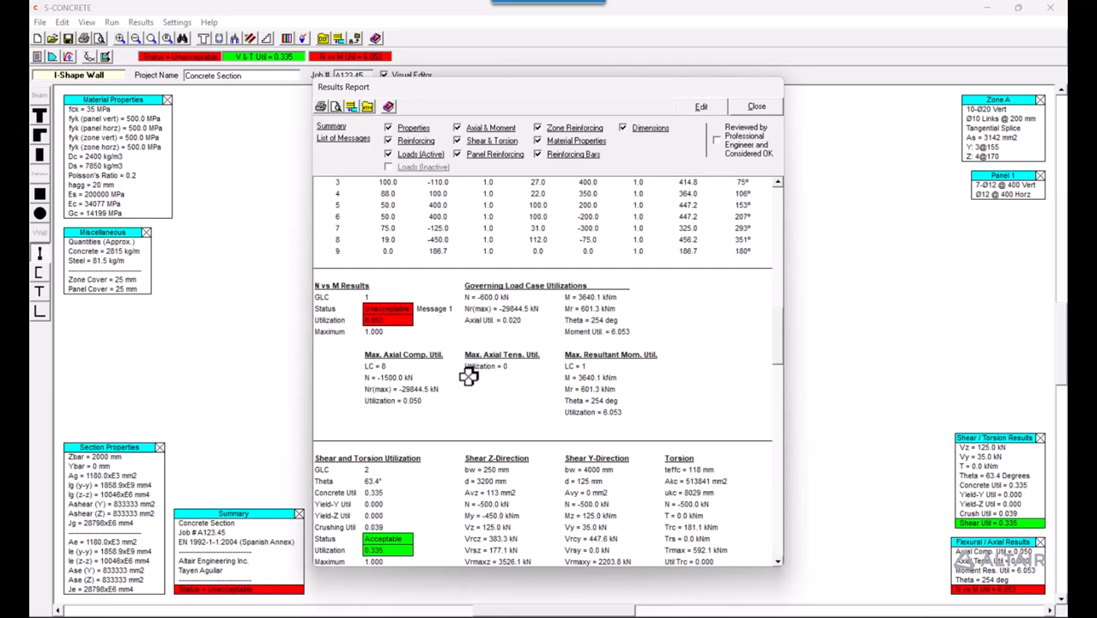
scroll(469, 393, down, 10)
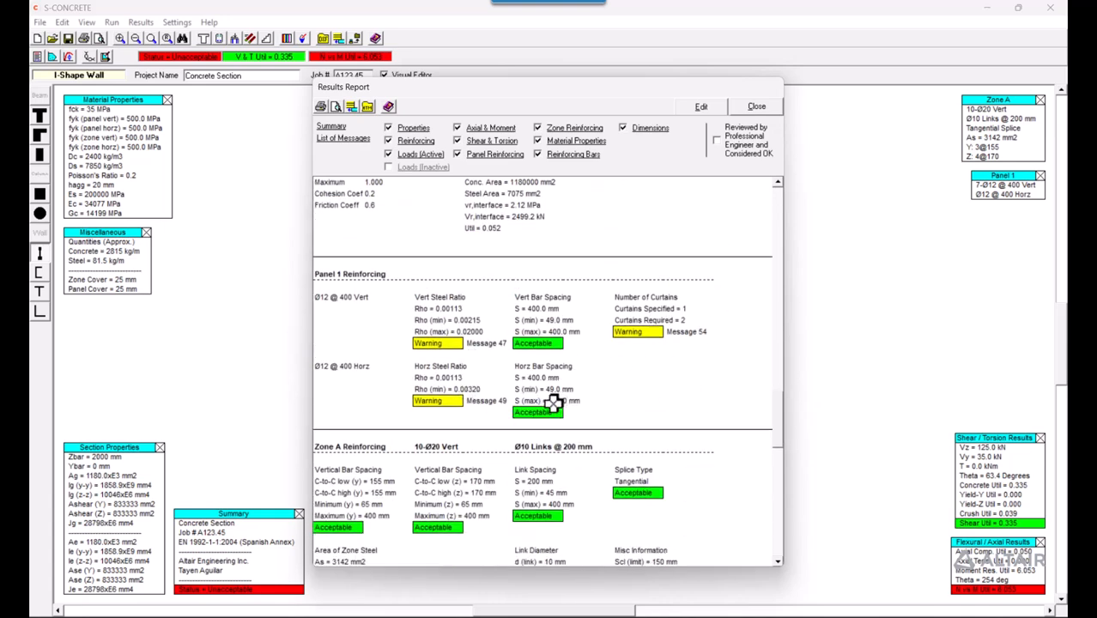
drag(673, 418, 321, 291)
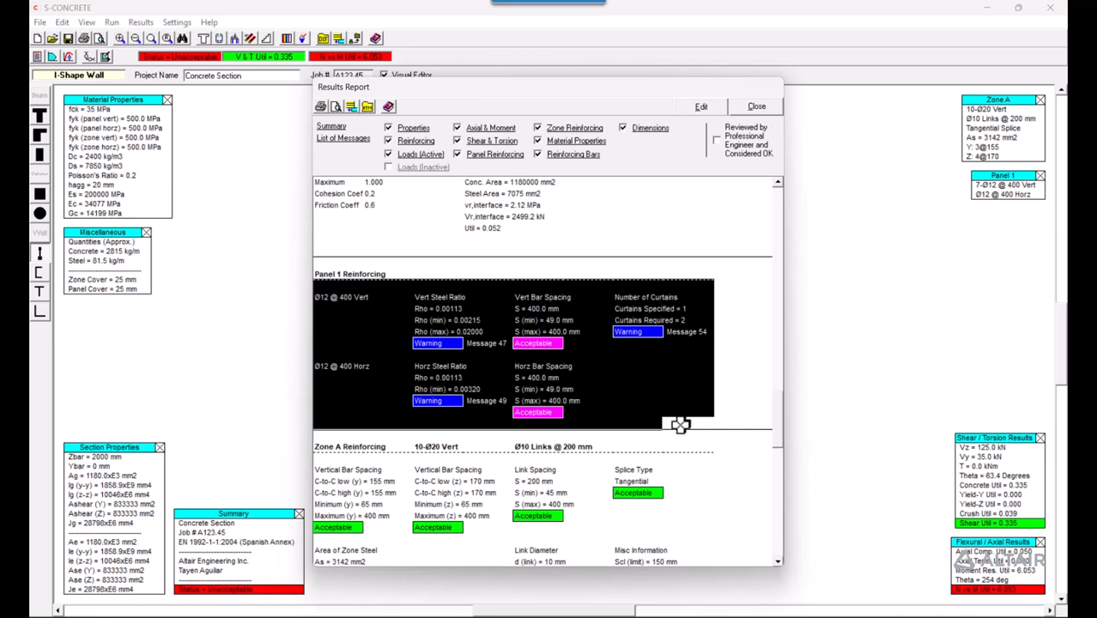
Step: Review the results report's list of messages and close the report
click(692, 226)
click(334, 140)
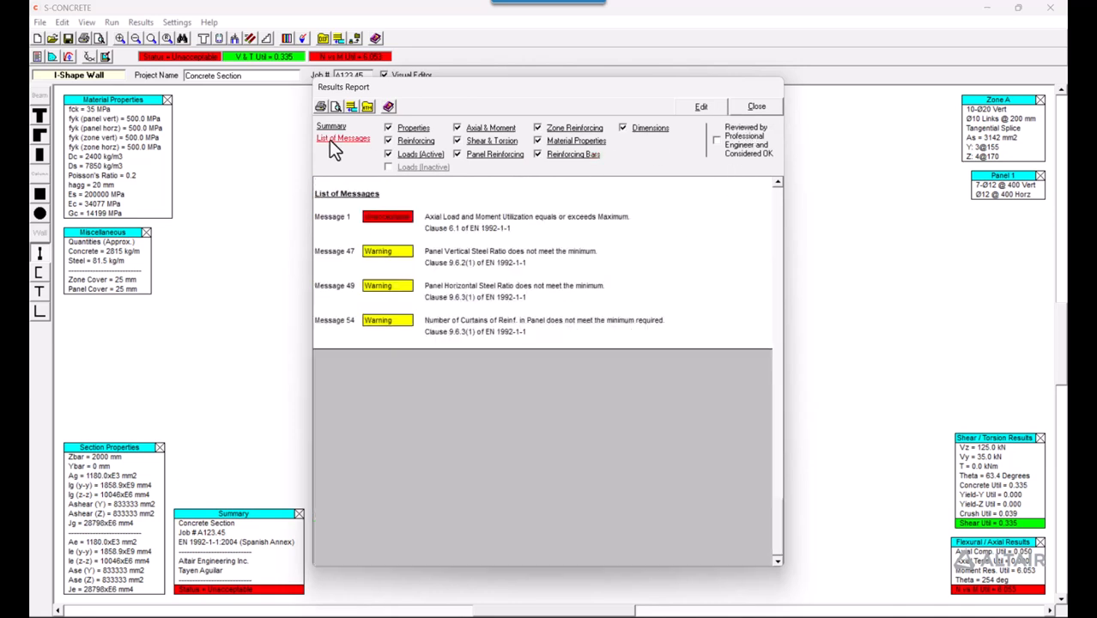
click(755, 108)
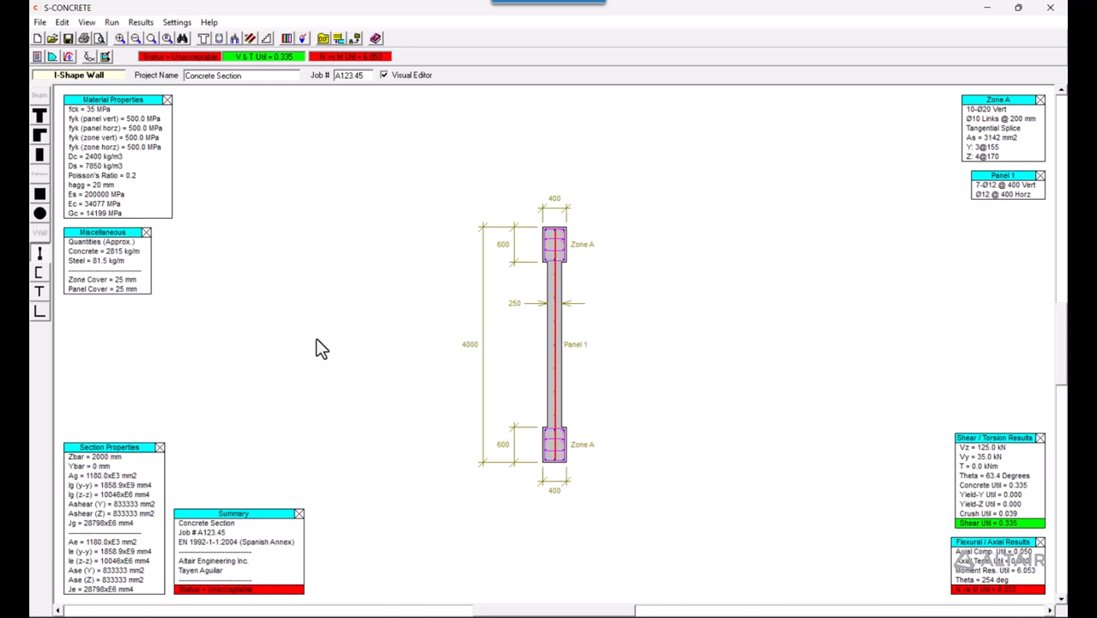
Step: Freeze all wall dimensions in the design constraints and accept them
click(109, 25)
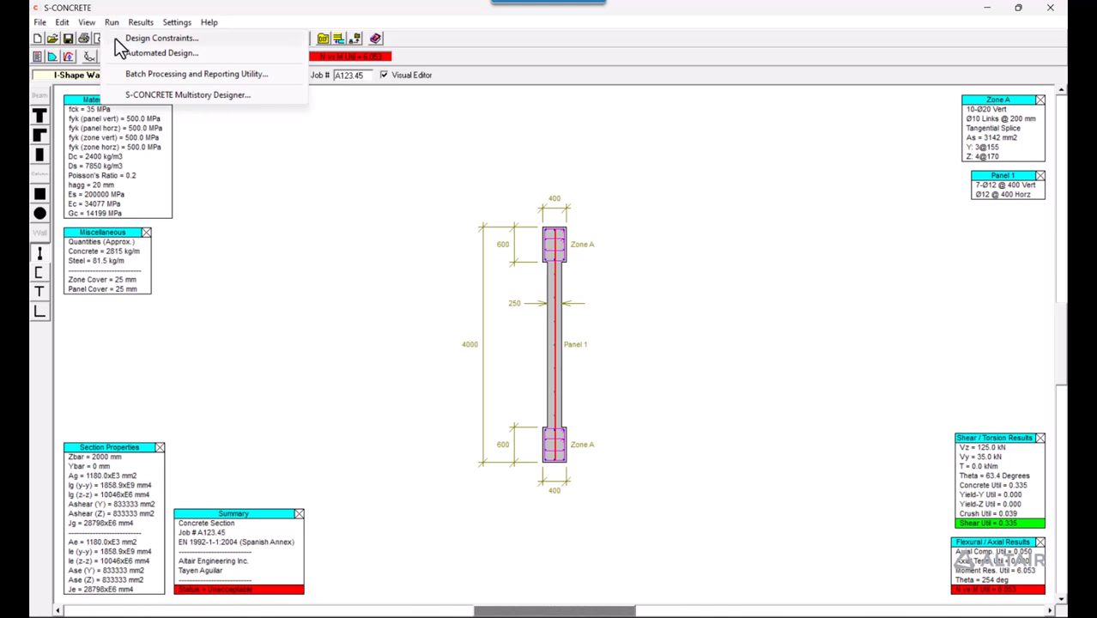
click(115, 38)
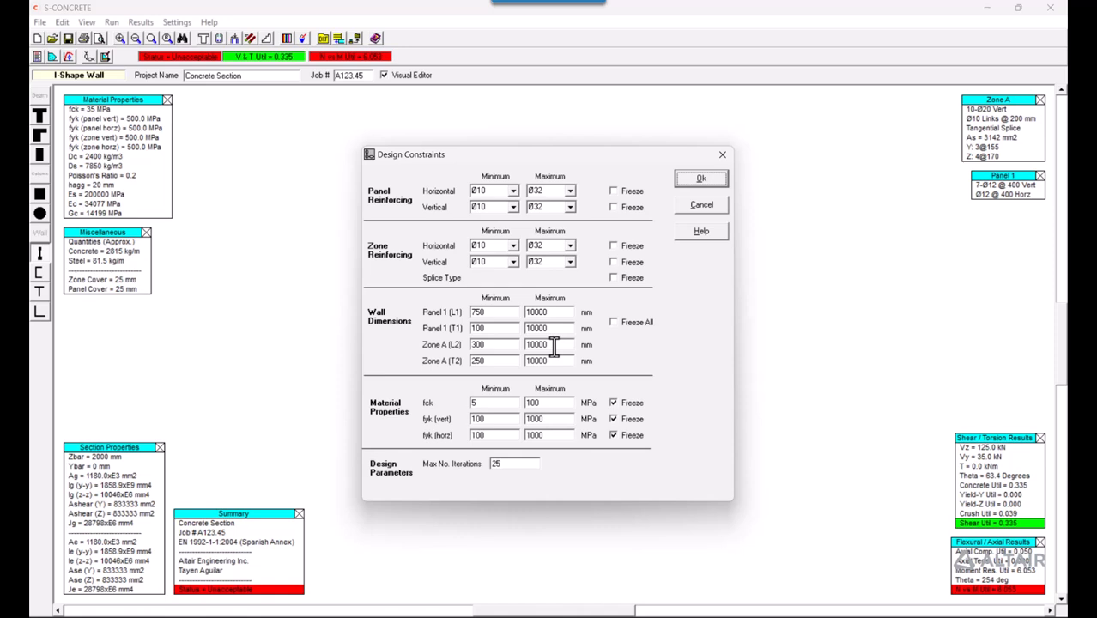
click(616, 321)
click(701, 179)
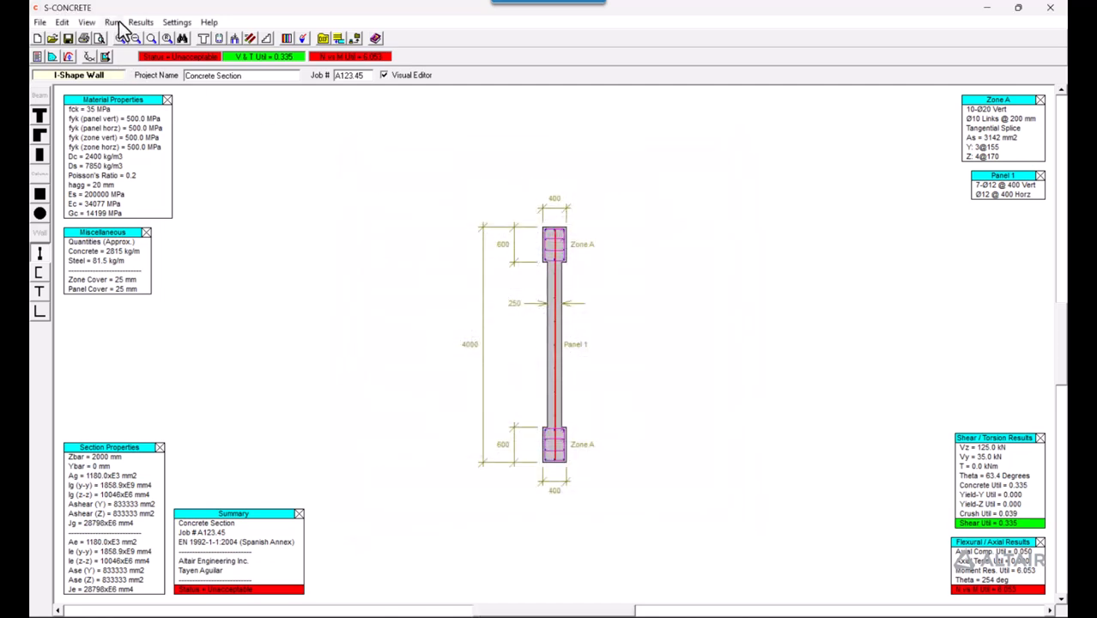
Step: Run a single Automated Design iteration followed by the full automatic run, and accept the resulting reinforcing
click(141, 22)
mouse_move(111, 23)
click(121, 48)
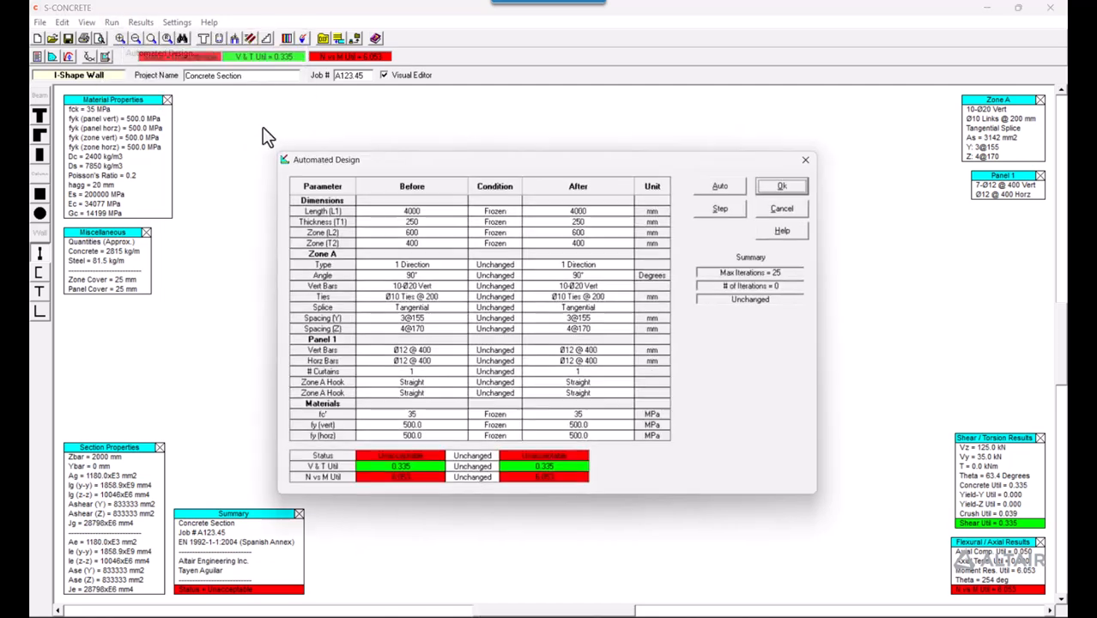
click(716, 214)
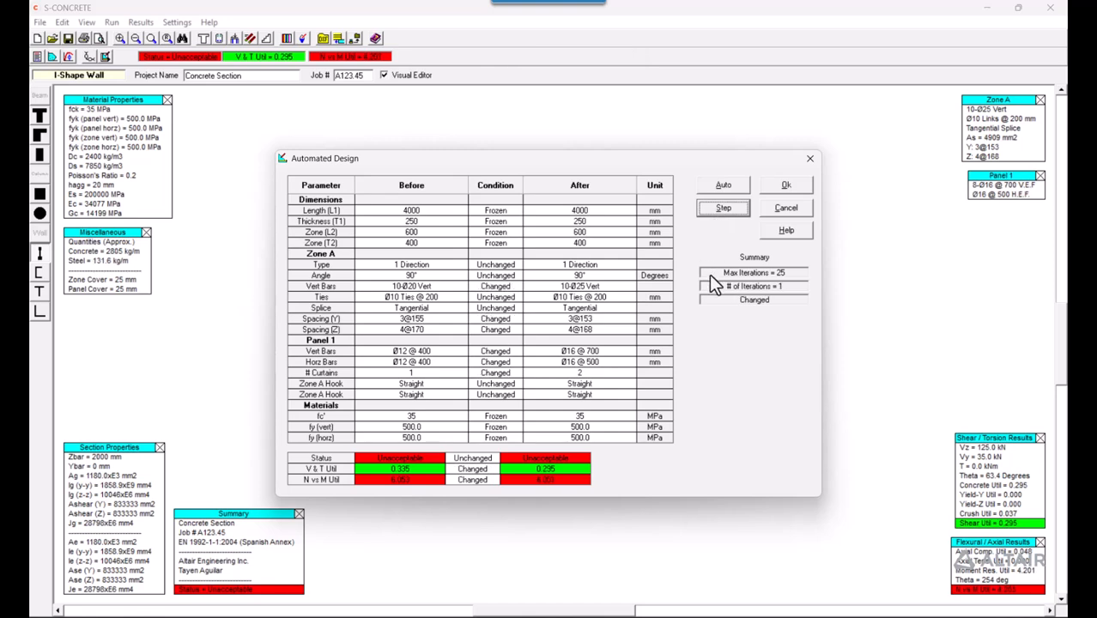
click(722, 187)
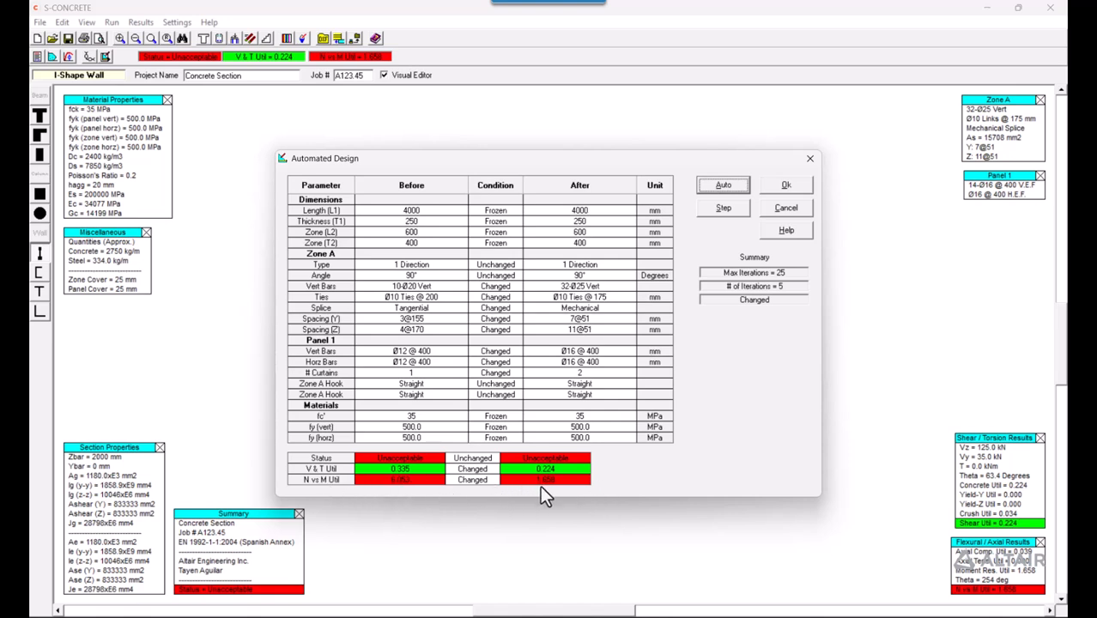
click(791, 186)
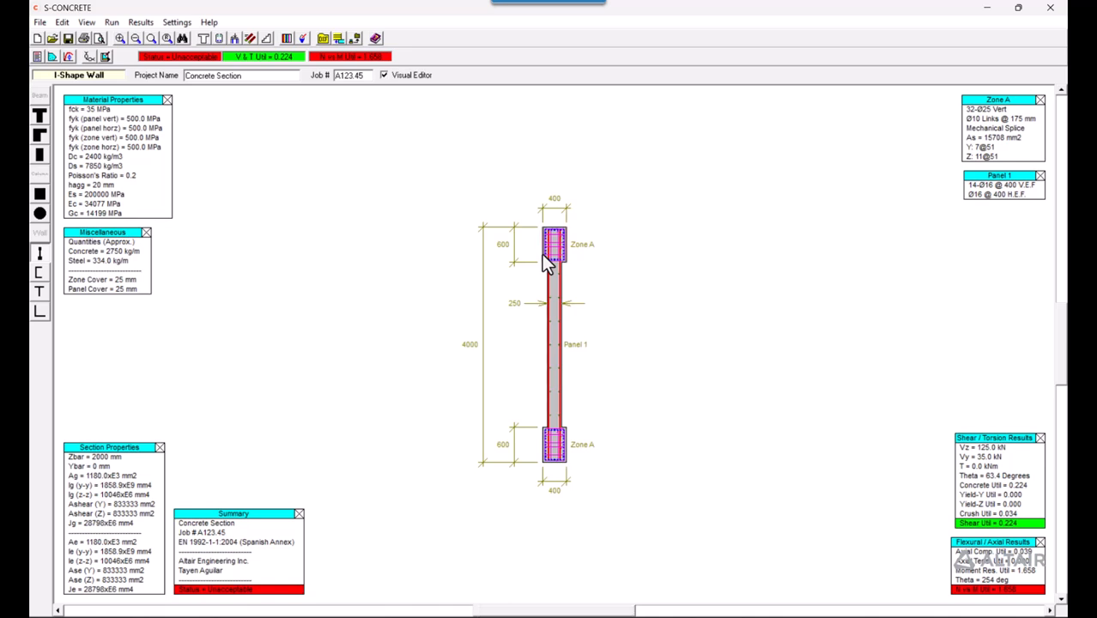
Step: Widen the Zone A end zones to 625 mm in the section drawing
drag(546, 263, 540, 263)
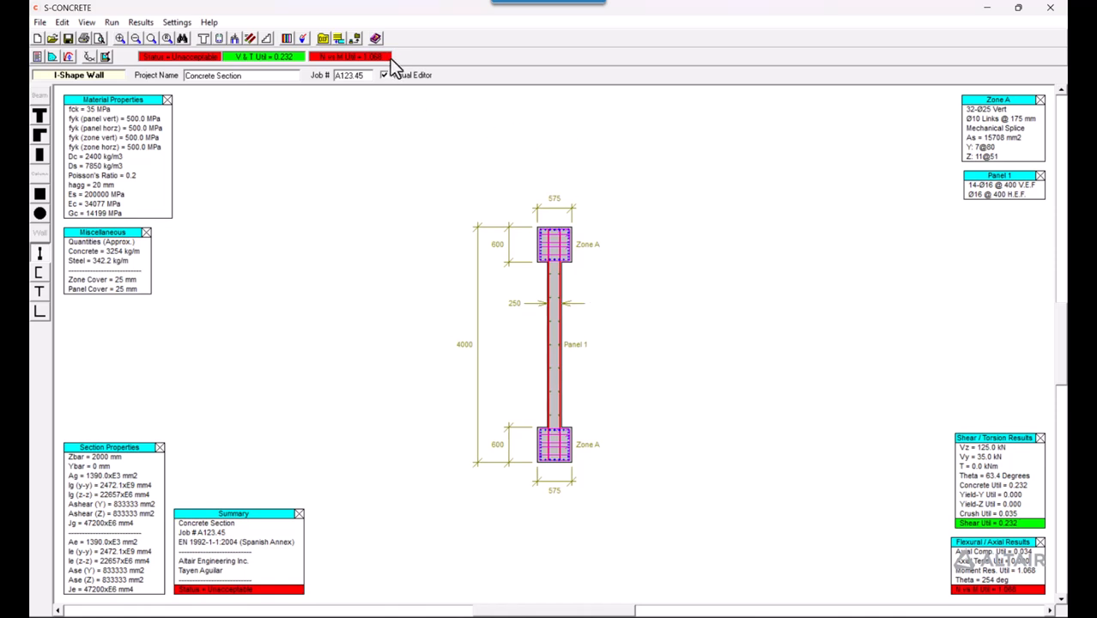
click(570, 451)
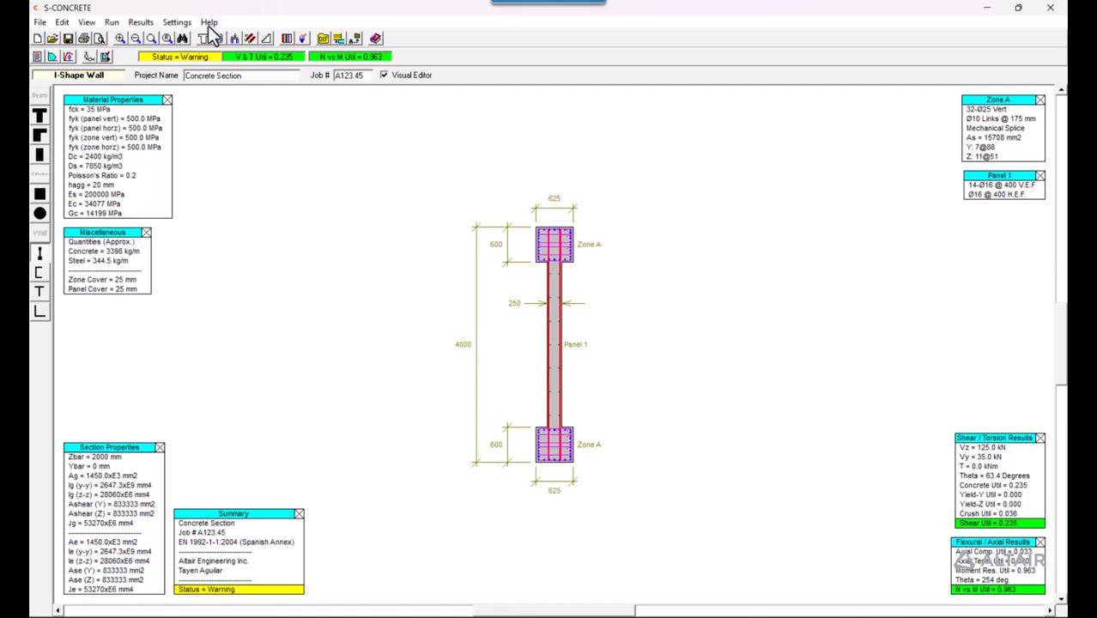
Step: Review the updated results report down to the Zone A reinforcing, highlight the Area of Zone Steel check, and close the report
click(141, 22)
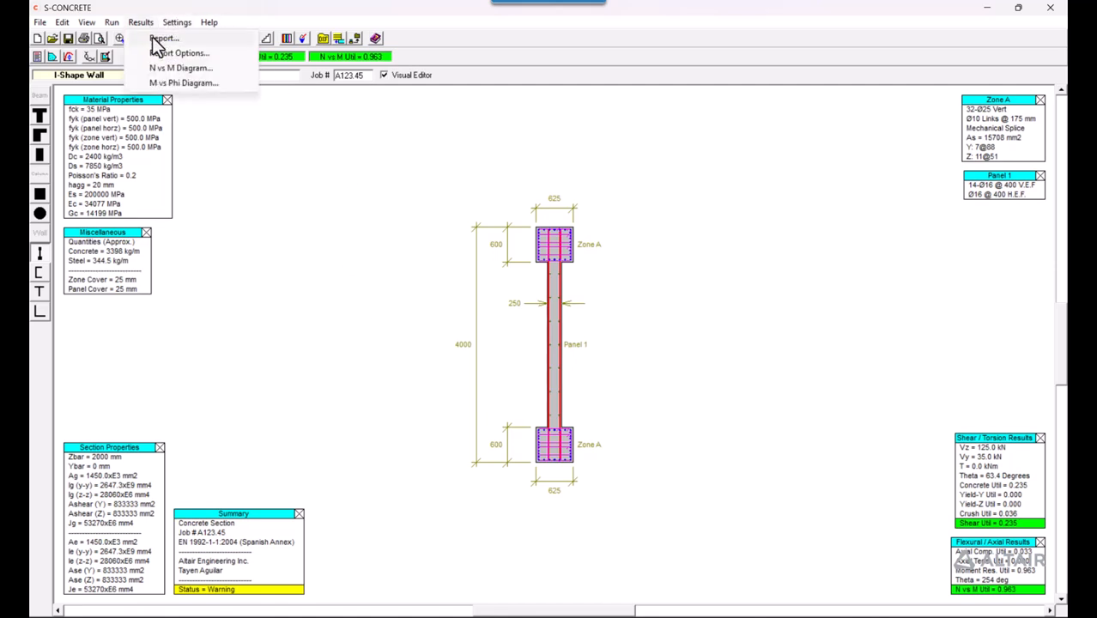
click(154, 39)
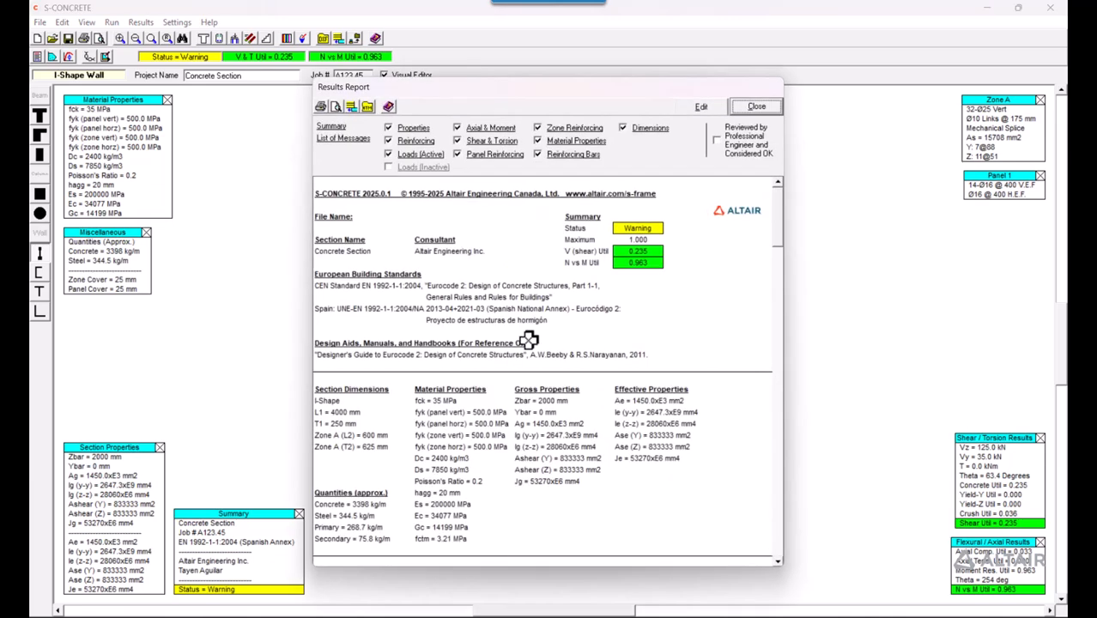
scroll(597, 384, down, 12)
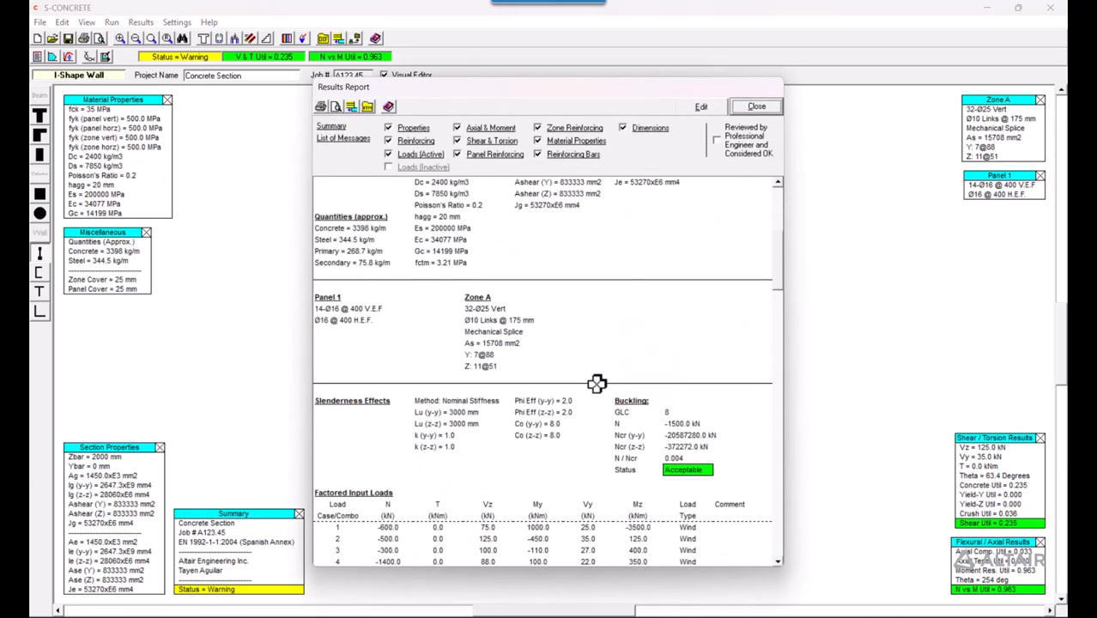
scroll(597, 383, down, 15)
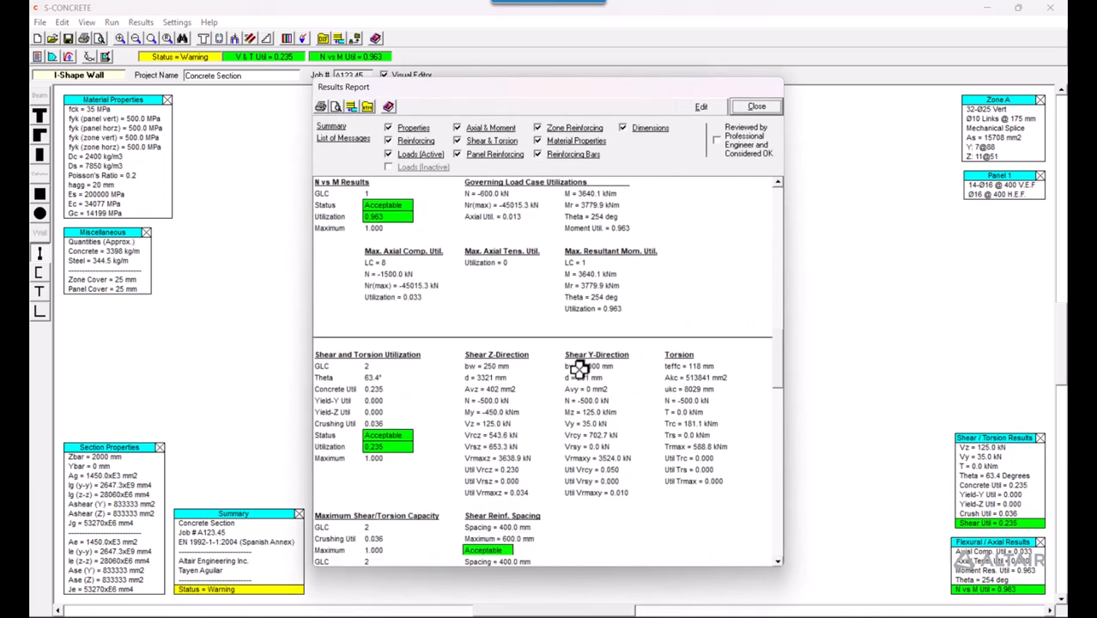
scroll(586, 394, down, 5)
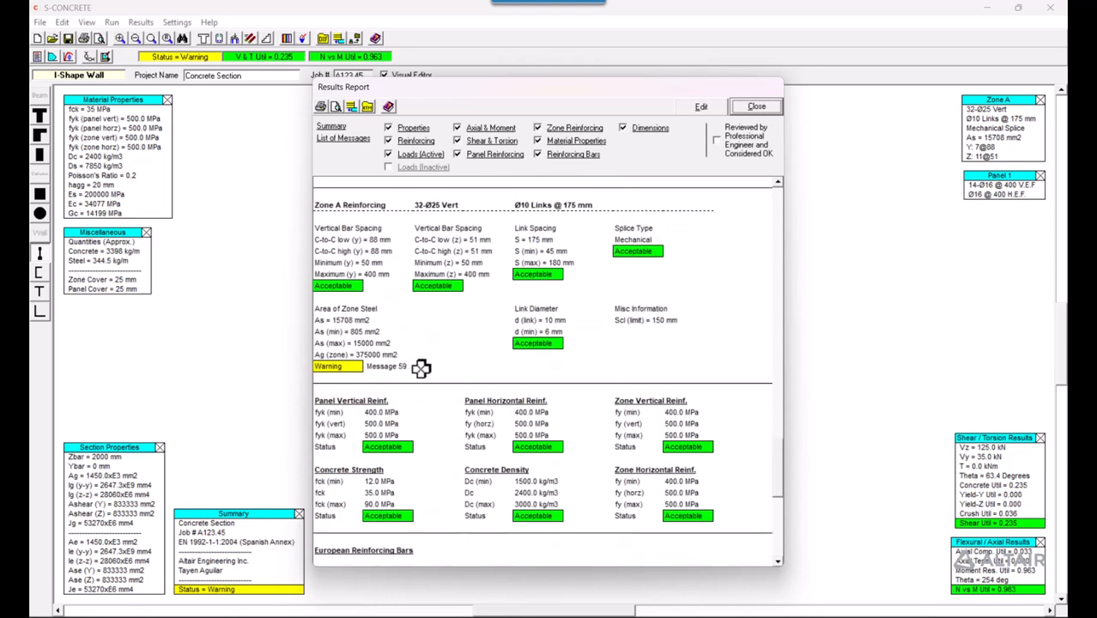
click(325, 342)
drag(324, 343, 319, 306)
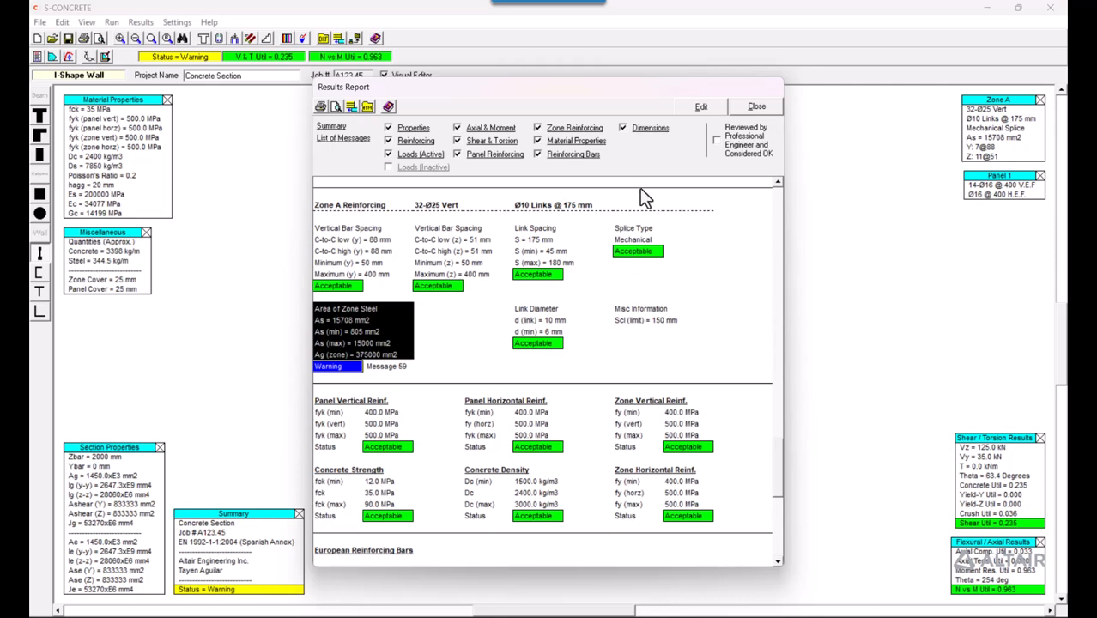
click(755, 107)
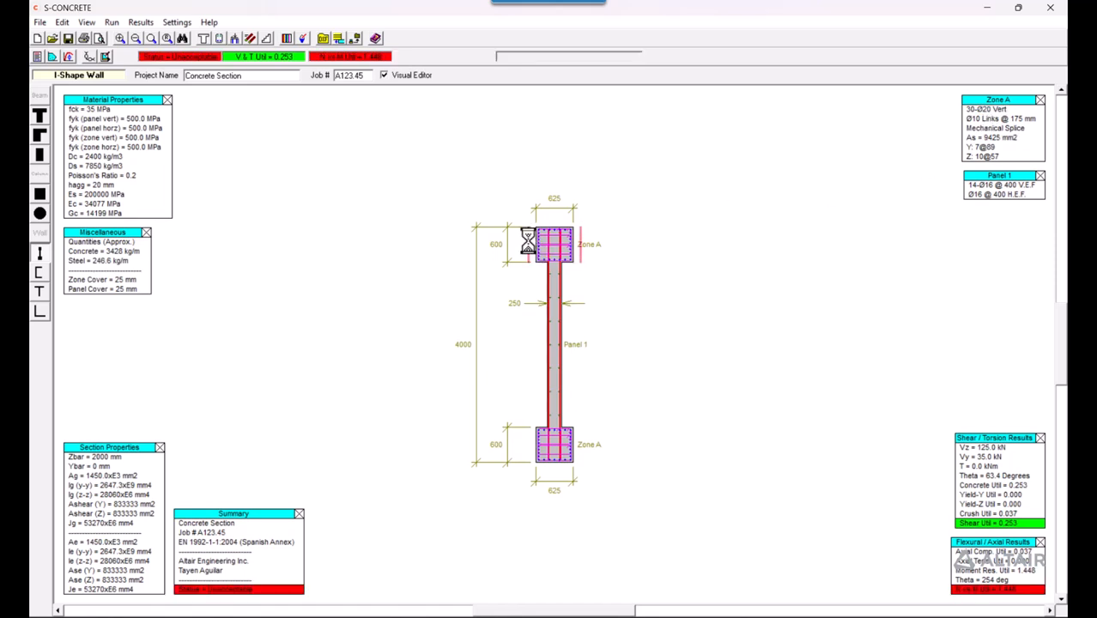
Step: Widen the Zone A end zones to 875 mm in the section drawing
drag(527, 242, 520, 242)
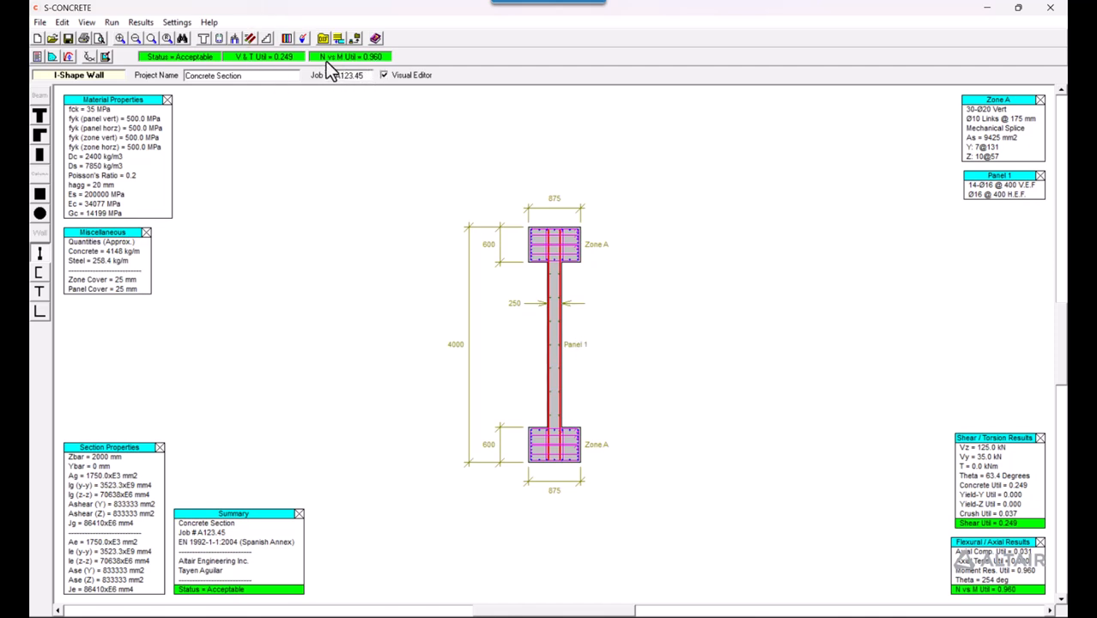
Step: Reopen the results report and review its summary, design loads, utilizations, wall dimensions and list of messages
click(141, 22)
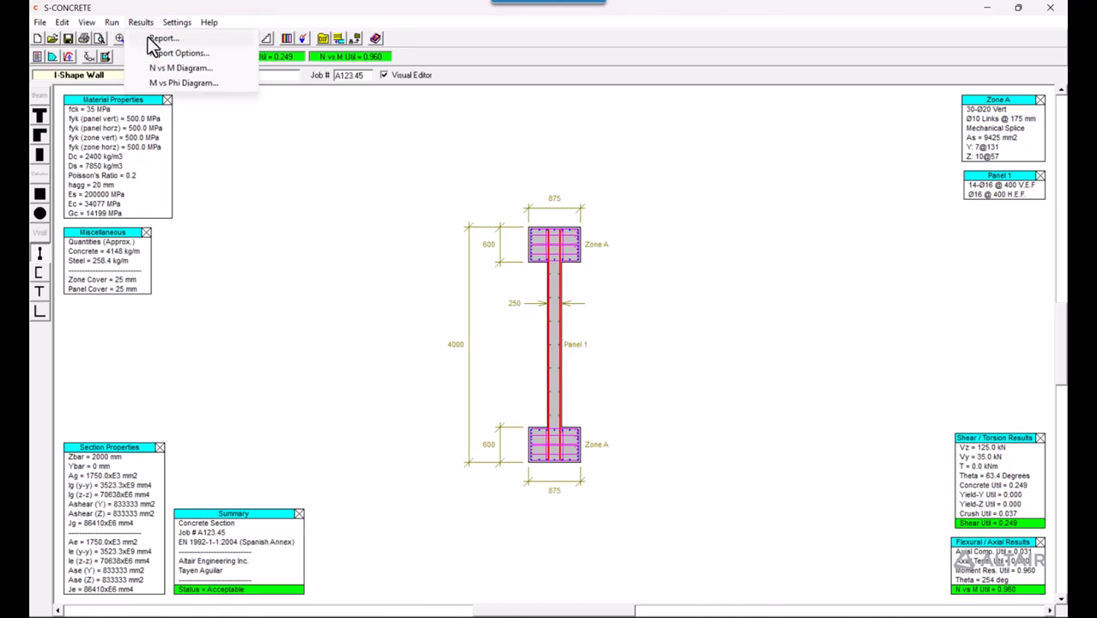
click(153, 40)
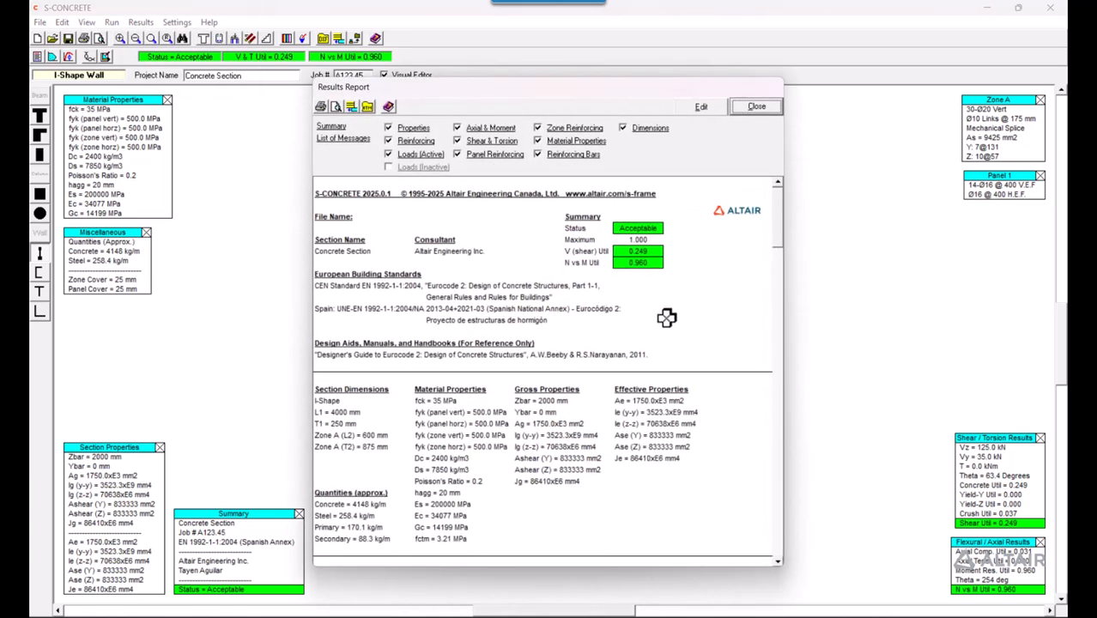
scroll(666, 317, down, 6)
scroll(666, 316, down, 15)
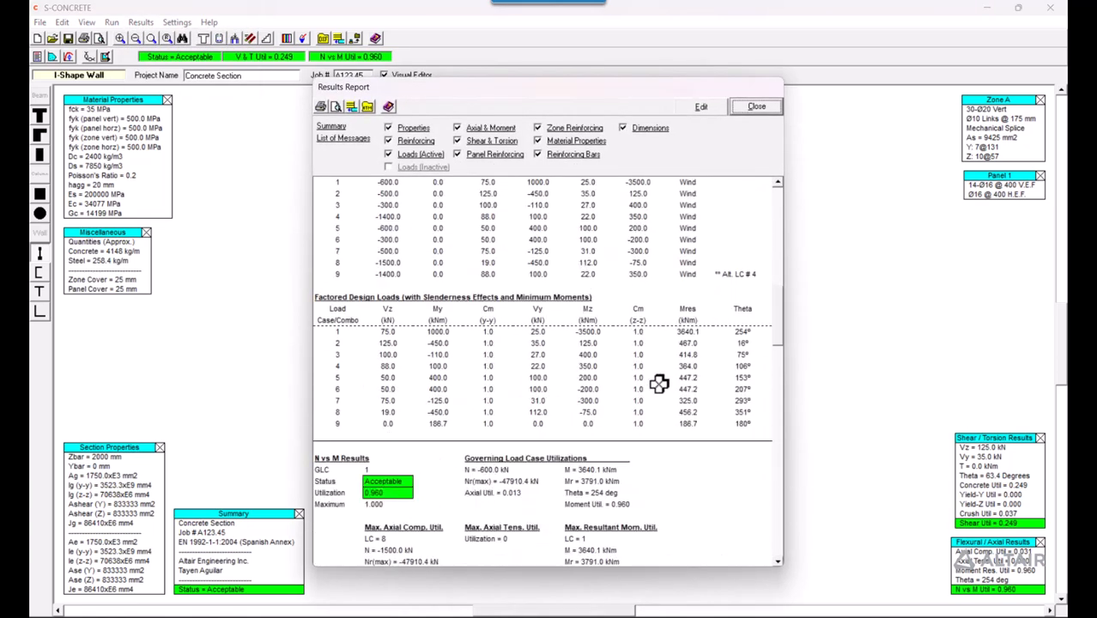
scroll(624, 434, down, 15)
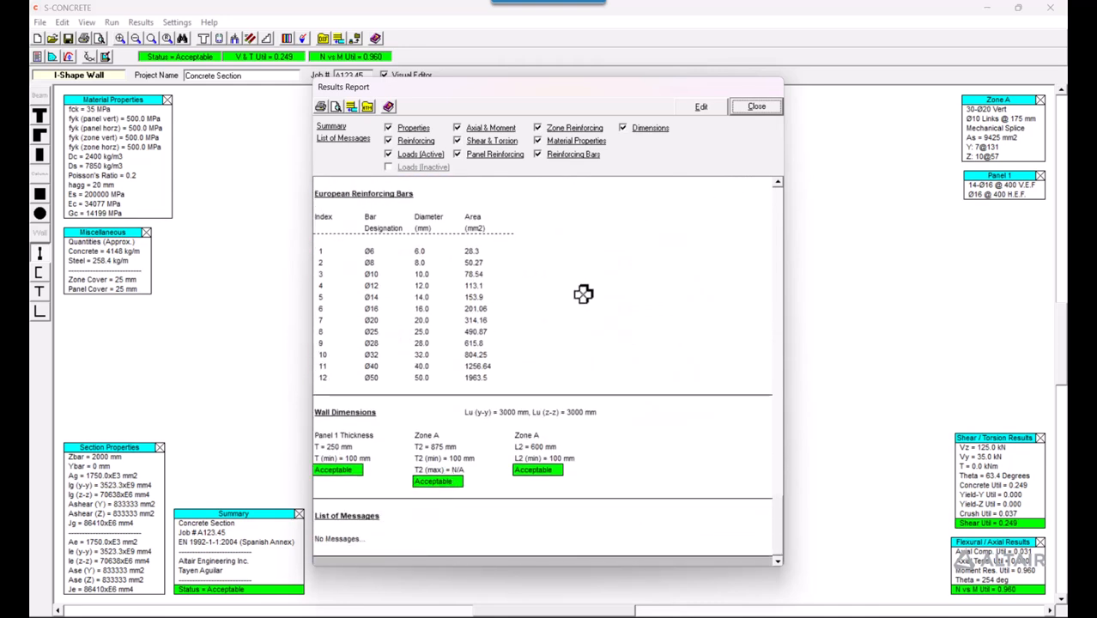
drag(776, 515, 780, 243)
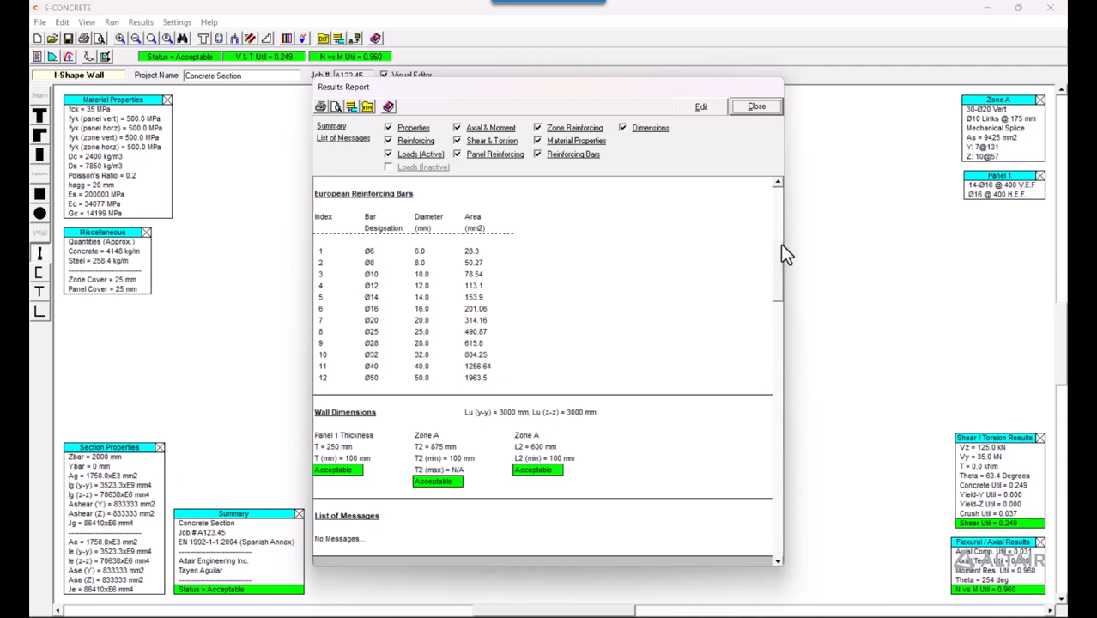